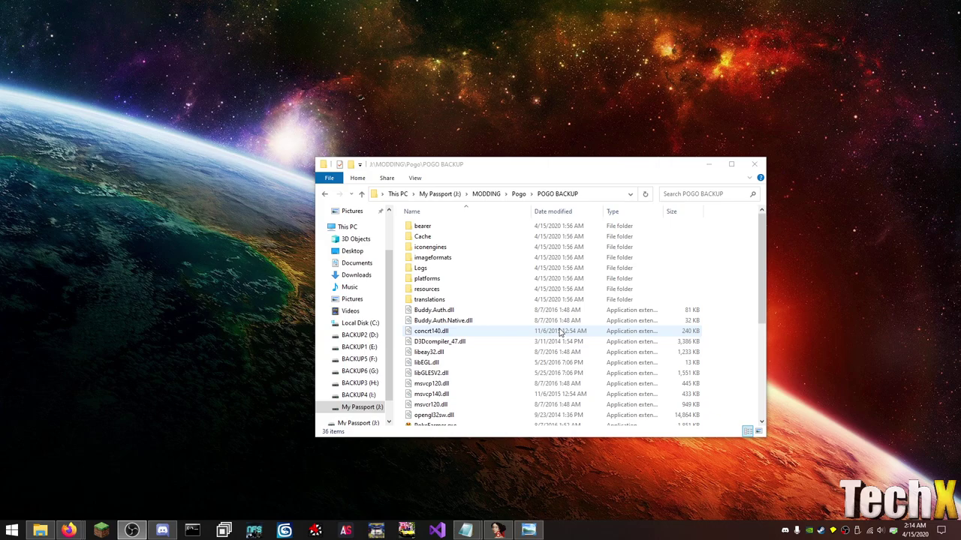
Step: Run the original PokeFarmer.exe from the POGO BACKUP folder
{"action": "scroll", "coordinate": [559, 333], "scroll_direction": "down", "scroll_amount": 1}
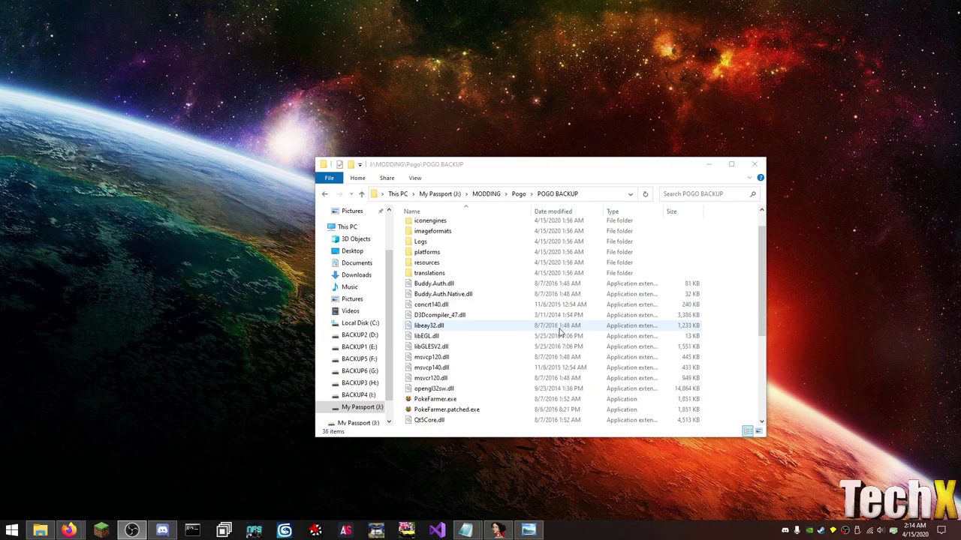
{"action": "left_click", "coordinate": [488, 401]}
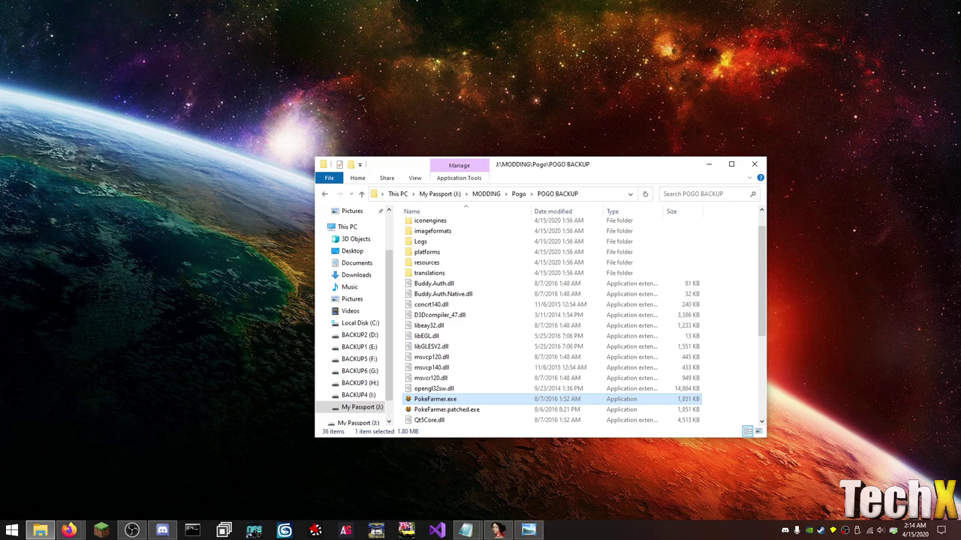
{"action": "scroll", "coordinate": [484, 369], "scroll_direction": "down", "scroll_amount": 5}
{"action": "scroll", "coordinate": [480, 369], "scroll_direction": "up", "scroll_amount": 3}
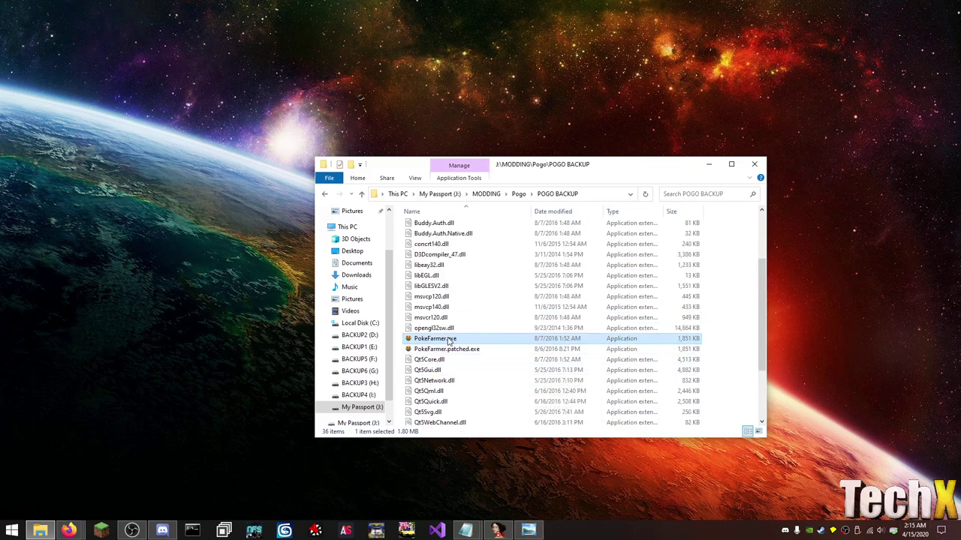
{"action": "double_click", "coordinate": [448, 342]}
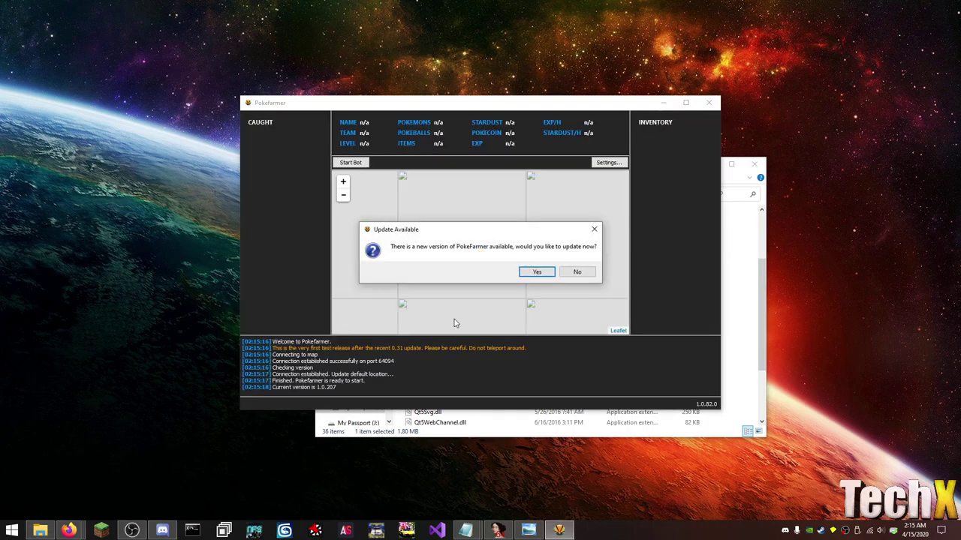
Step: Decline the Update Available prompt, then pan and zoom the bot's map
{"action": "left_click_drag", "start_coordinate": [473, 232], "coordinate": [130, 89]}
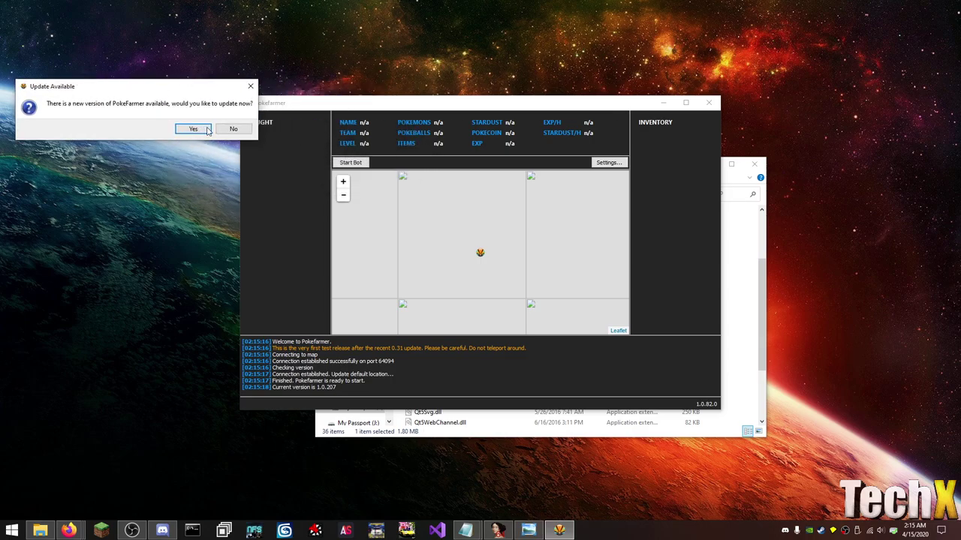
{"action": "left_click", "coordinate": [243, 132]}
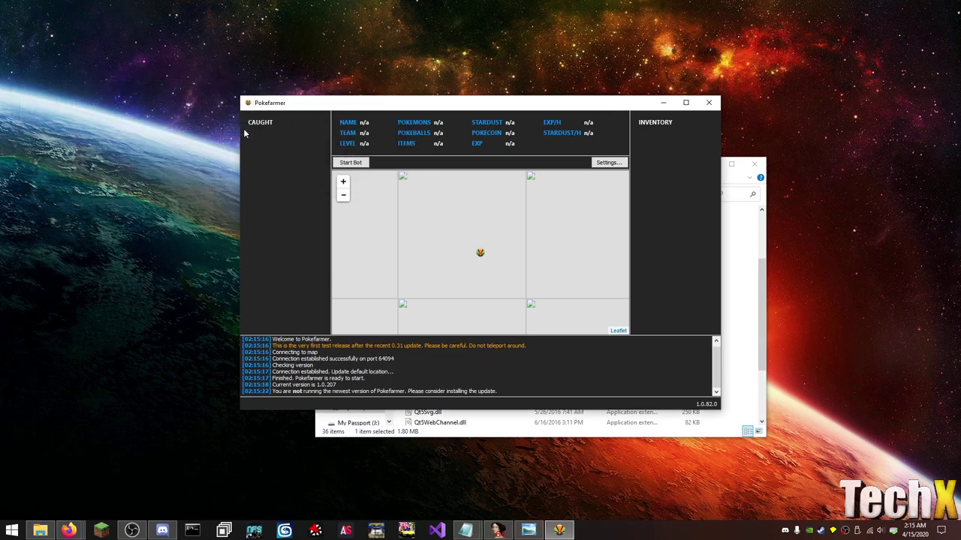
{"action": "mouse_move", "coordinate": [518, 240]}
{"action": "left_mouse_down"}
{"action": "mouse_move", "coordinate": [500, 286]}
{"action": "mouse_move", "coordinate": [566, 247]}
{"action": "mouse_move", "coordinate": [552, 242]}
{"action": "left_mouse_up"}
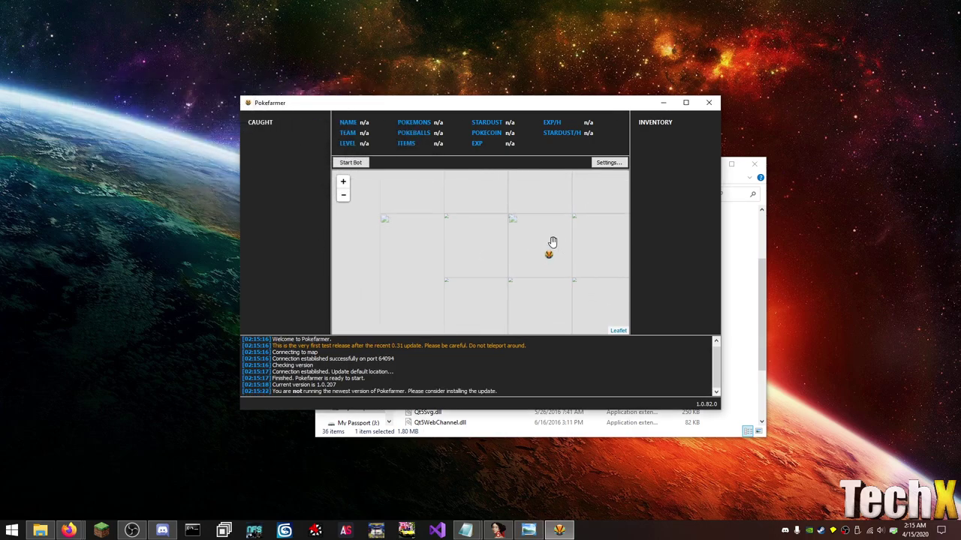
{"action": "scroll", "coordinate": [568, 252], "scroll_direction": "up", "scroll_amount": 1}
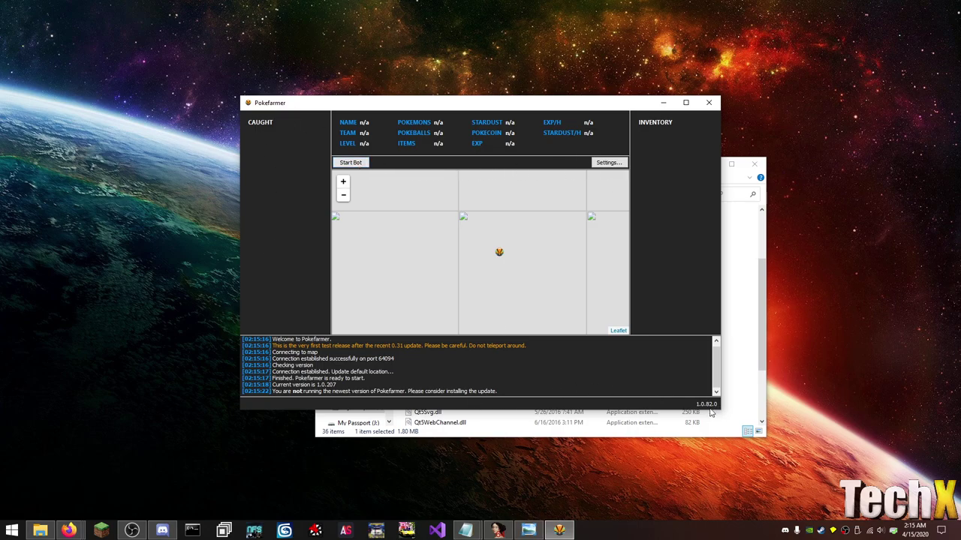
Step: Look through the General, Catching, Transferring and Inventory settings pages, then cancel without saving
{"action": "left_click", "coordinate": [620, 163]}
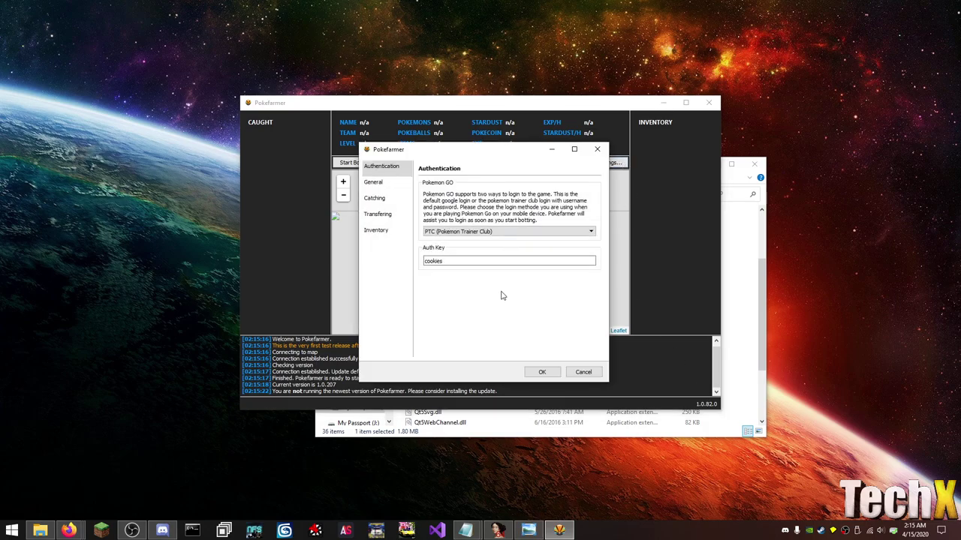
{"action": "left_click", "coordinate": [383, 184]}
{"action": "left_click", "coordinate": [390, 200]}
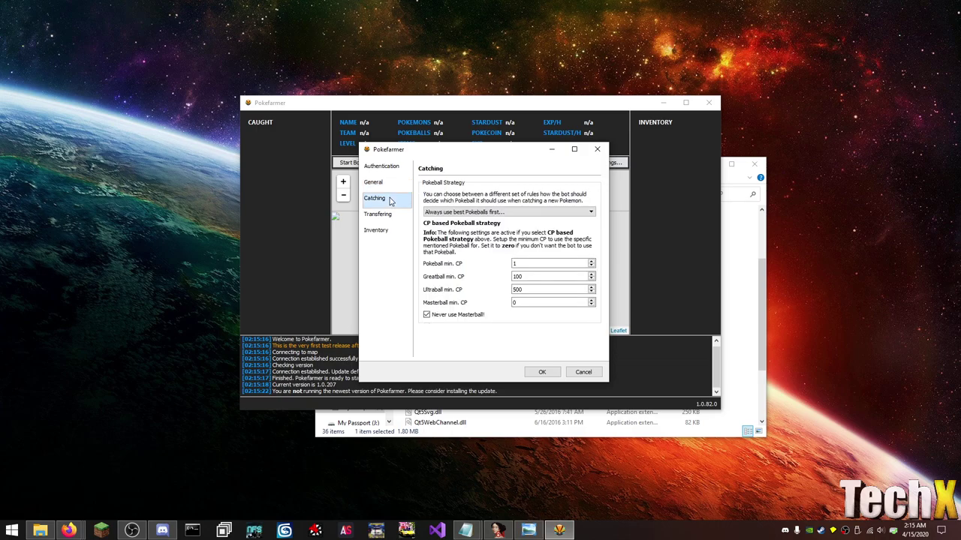
{"action": "left_click", "coordinate": [388, 217]}
{"action": "left_click", "coordinate": [389, 233]}
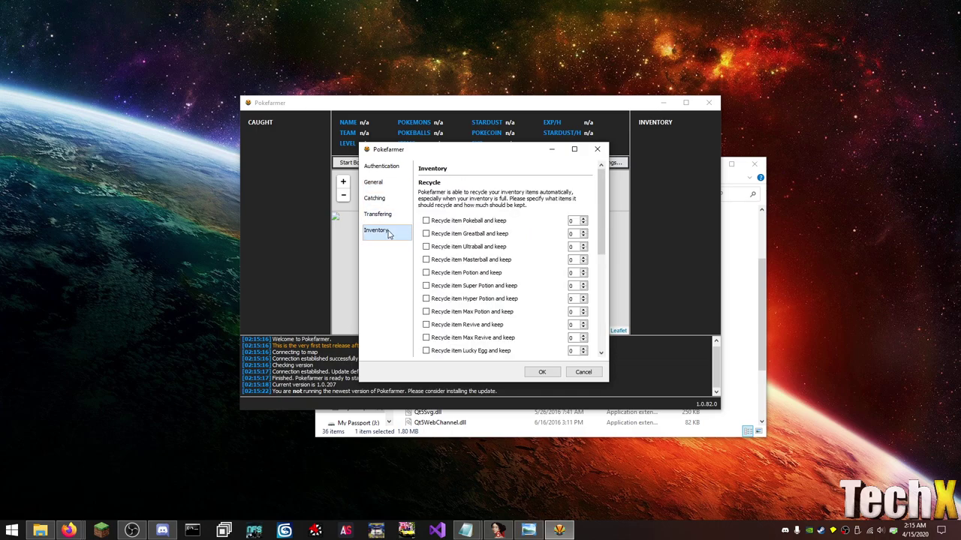
{"action": "left_click", "coordinate": [582, 373]}
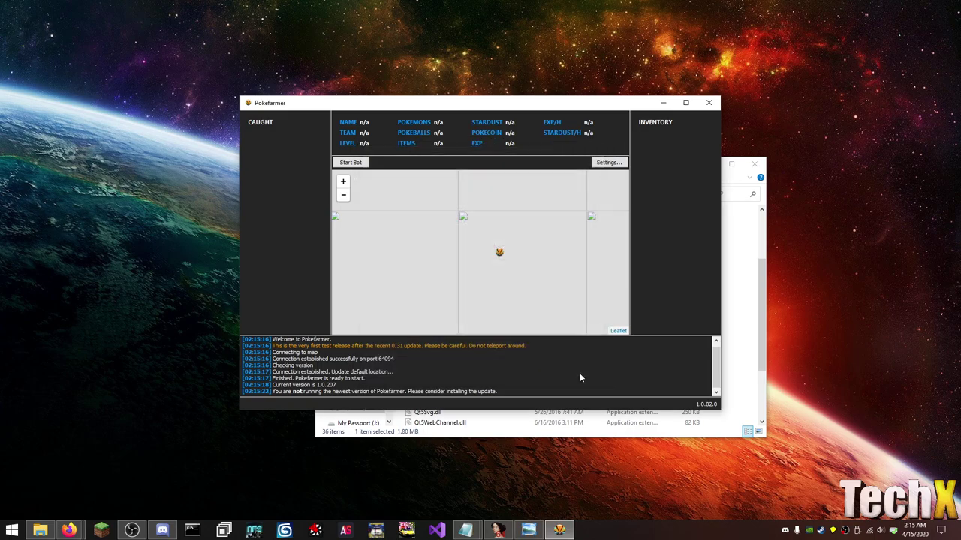
Step: Close and relaunch PokeFarmer.exe, then accept the newest version in Update Available
{"action": "left_click", "coordinate": [708, 102]}
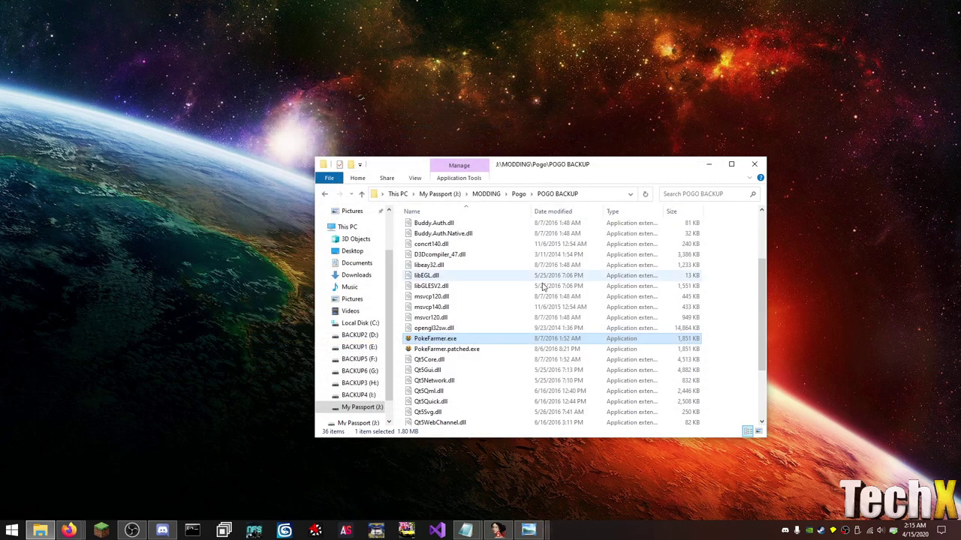
{"action": "double_click", "coordinate": [456, 338]}
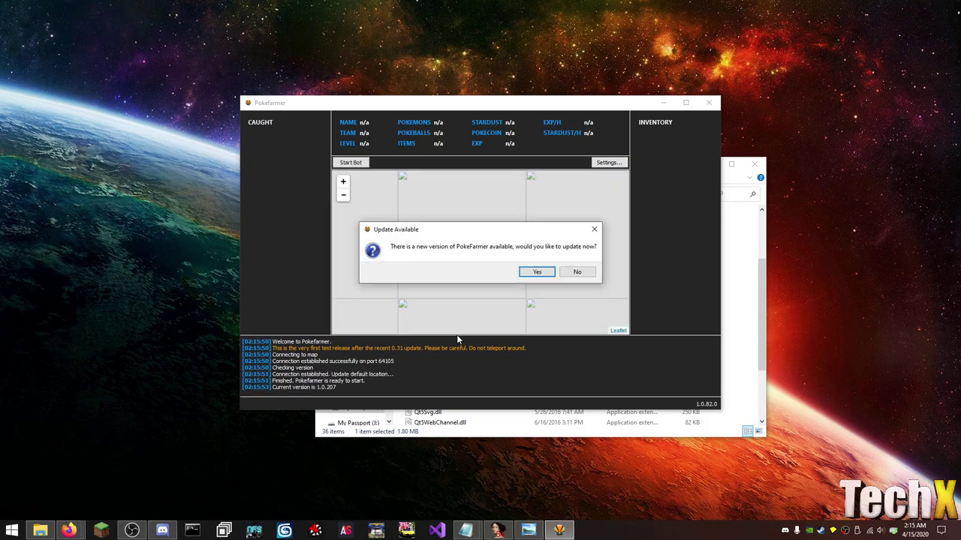
{"action": "left_click", "coordinate": [533, 272]}
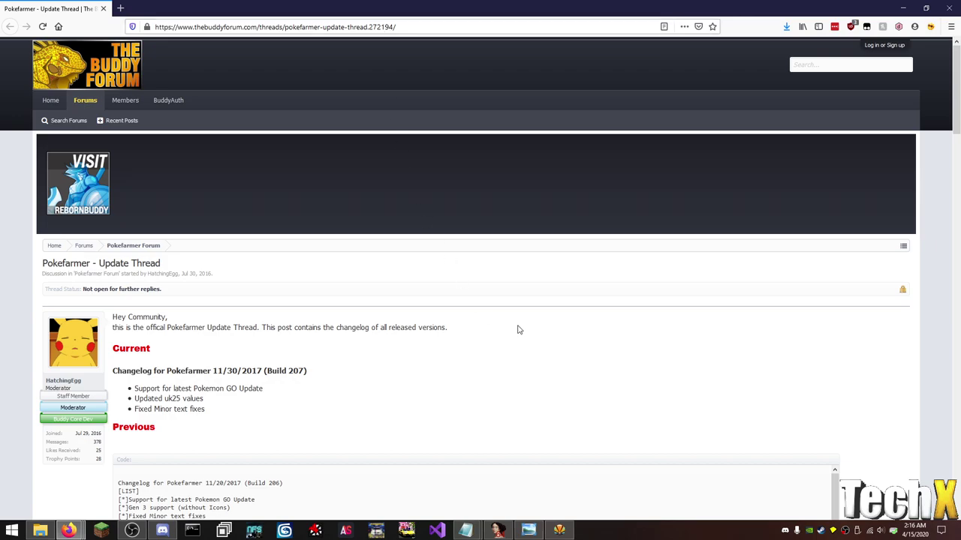
{"action": "scroll", "coordinate": [517, 329], "scroll_direction": "down", "scroll_amount": 5}
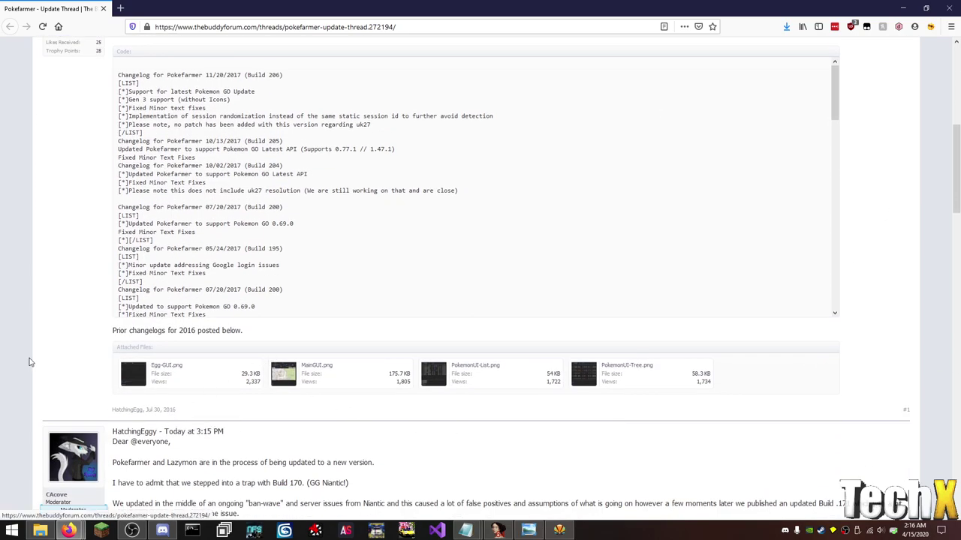
{"action": "scroll", "coordinate": [93, 334], "scroll_direction": "up", "scroll_amount": 2}
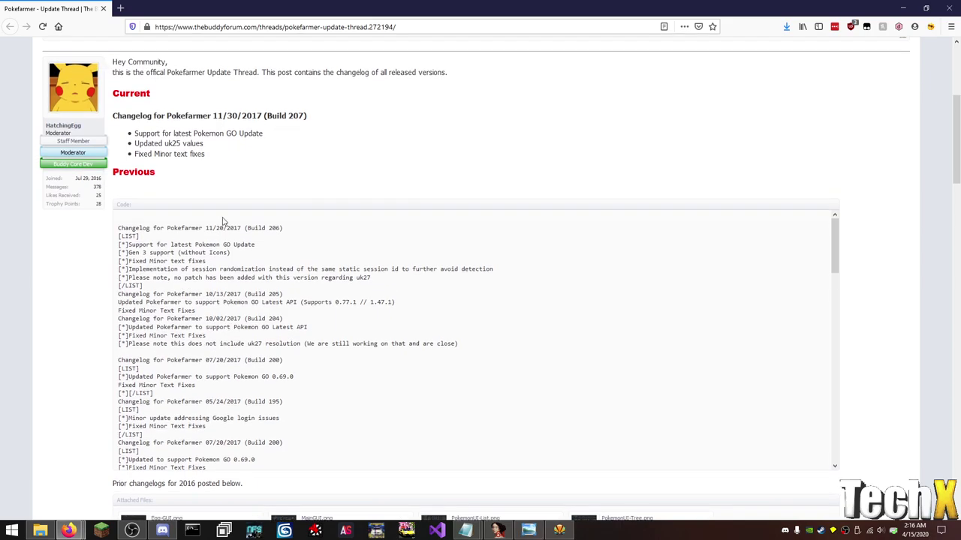
{"action": "left_click_drag", "start_coordinate": [241, 227], "coordinate": [117, 227]}
{"action": "left_click_drag", "start_coordinate": [207, 228], "coordinate": [202, 227]}
{"action": "left_click_drag", "start_coordinate": [358, 303], "coordinate": [332, 303]}
{"action": "left_click", "coordinate": [75, 311]}
{"action": "scroll", "coordinate": [75, 310], "scroll_direction": "down", "scroll_amount": 15}
{"action": "scroll", "coordinate": [75, 311], "scroll_direction": "down", "scroll_amount": 5}
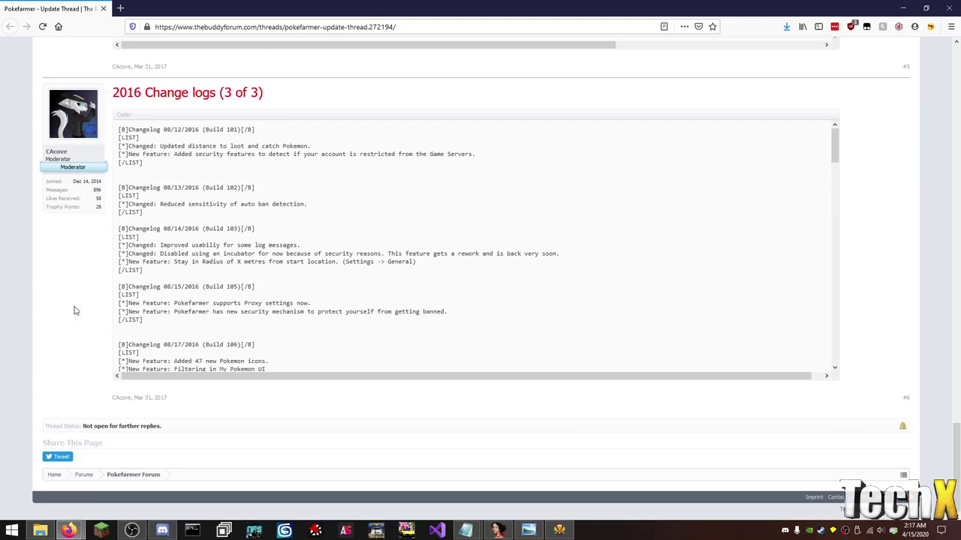
{"action": "scroll", "coordinate": [75, 311], "scroll_direction": "up", "scroll_amount": 20}
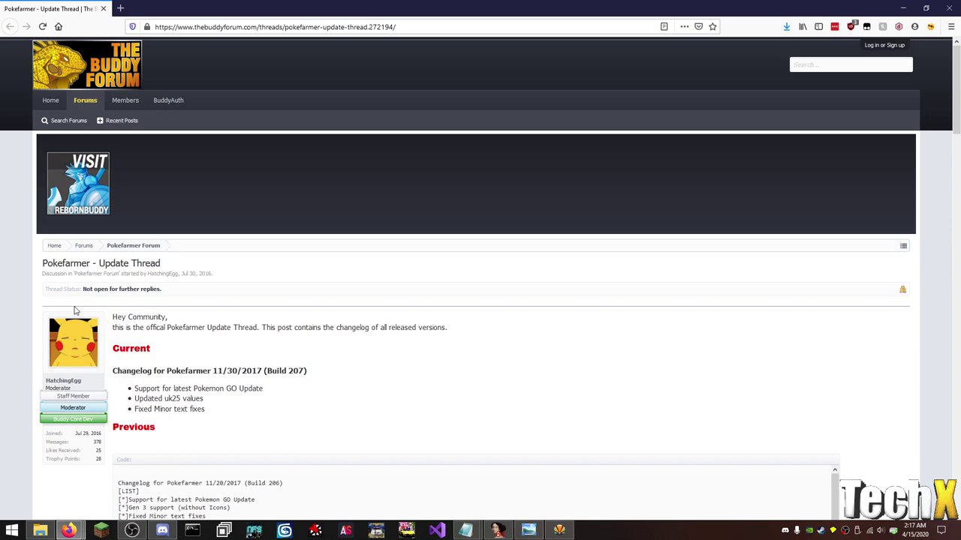
{"action": "left_click", "coordinate": [903, 8]}
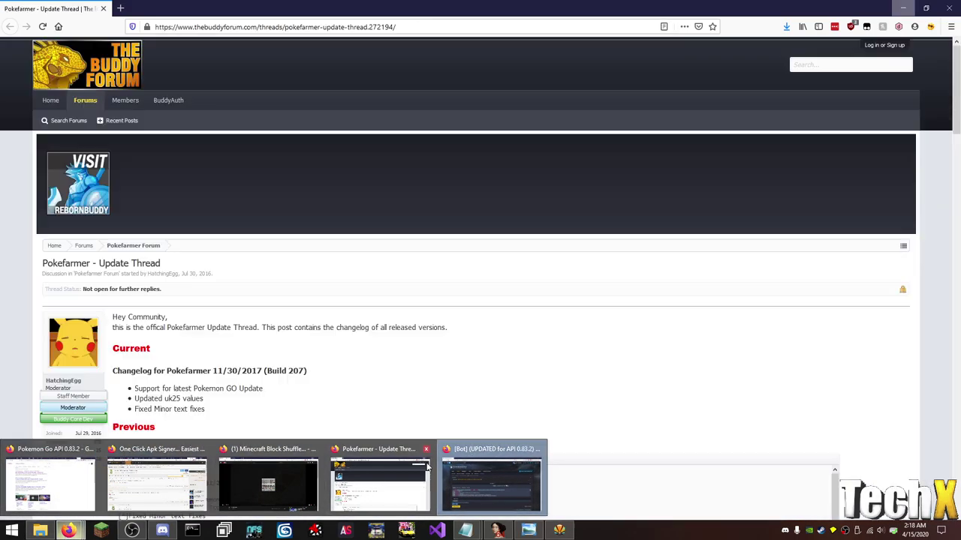
Step: Close PokeFarmer and read through the first post of the OwnedCore bot thread
{"action": "left_click", "coordinate": [426, 450]}
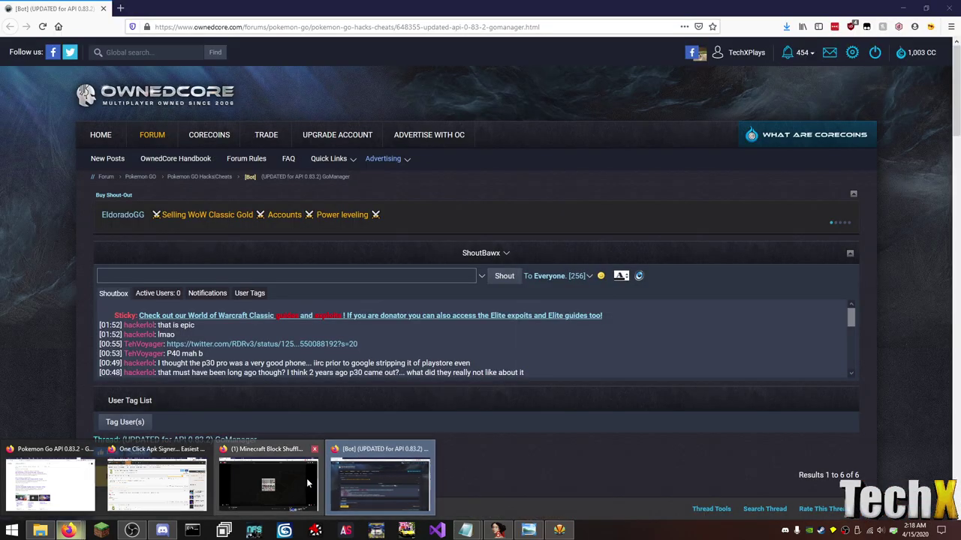
{"action": "left_click", "coordinate": [389, 460]}
{"action": "scroll", "coordinate": [339, 400], "scroll_direction": "down", "scroll_amount": 3}
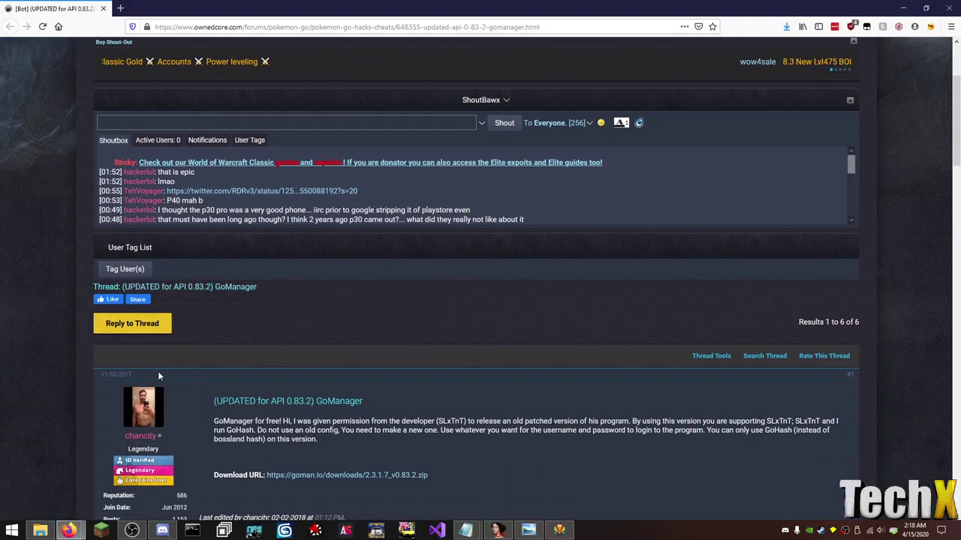
{"action": "left_click_drag", "start_coordinate": [130, 372], "coordinate": [508, 418]}
{"action": "left_click", "coordinate": [480, 386]}
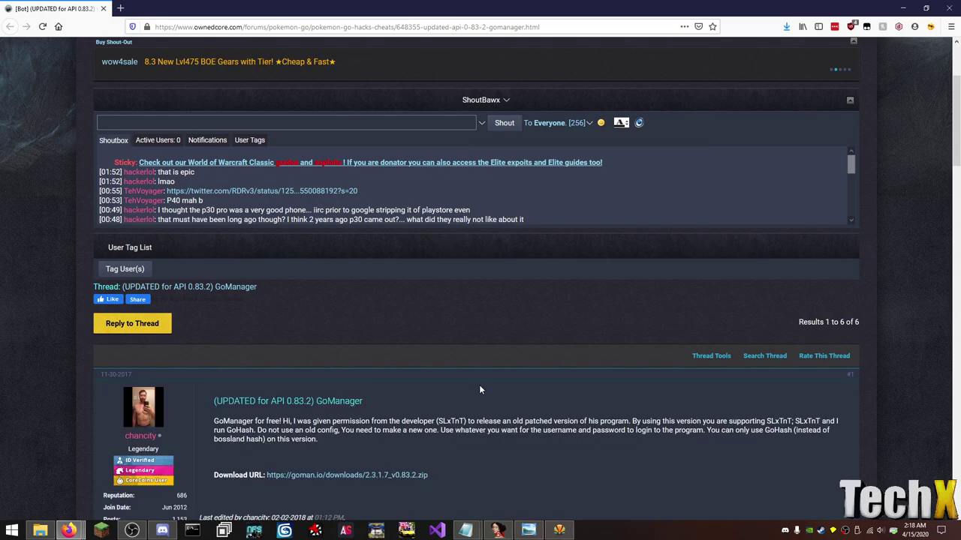
{"action": "scroll", "coordinate": [481, 389], "scroll_direction": "down", "scroll_amount": 1}
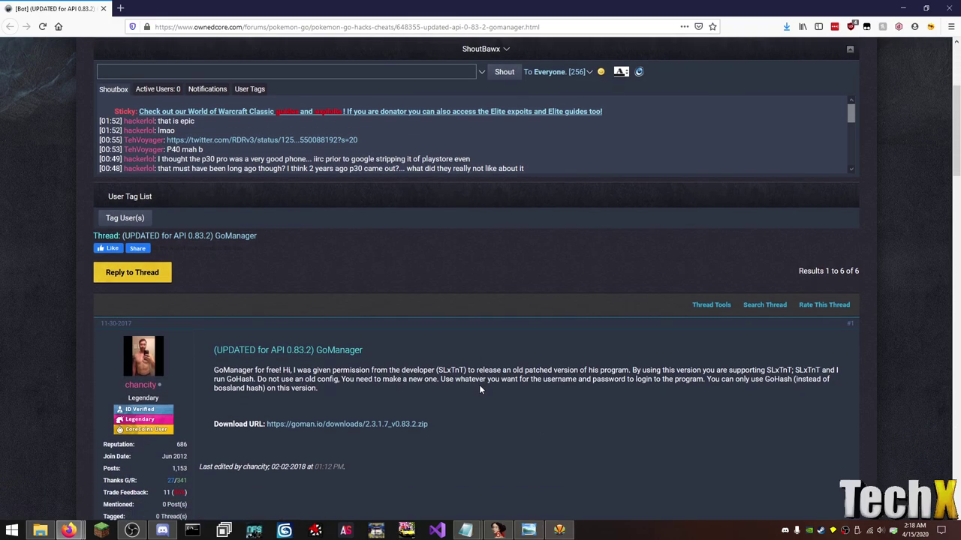
{"action": "scroll", "coordinate": [478, 385], "scroll_direction": "down", "scroll_amount": 1}
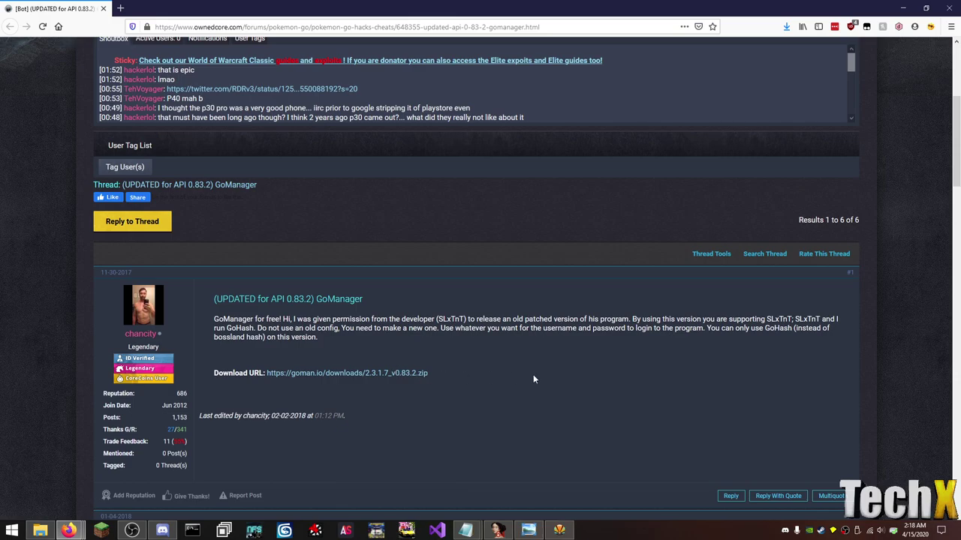
{"action": "scroll", "coordinate": [532, 379], "scroll_direction": "down", "scroll_amount": 6}
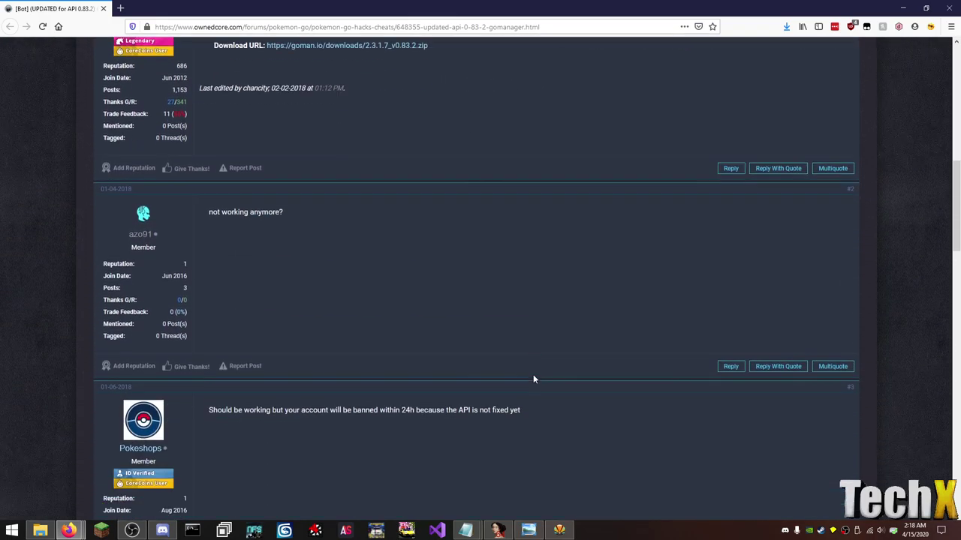
{"action": "scroll", "coordinate": [532, 379], "scroll_direction": "up", "scroll_amount": 6}
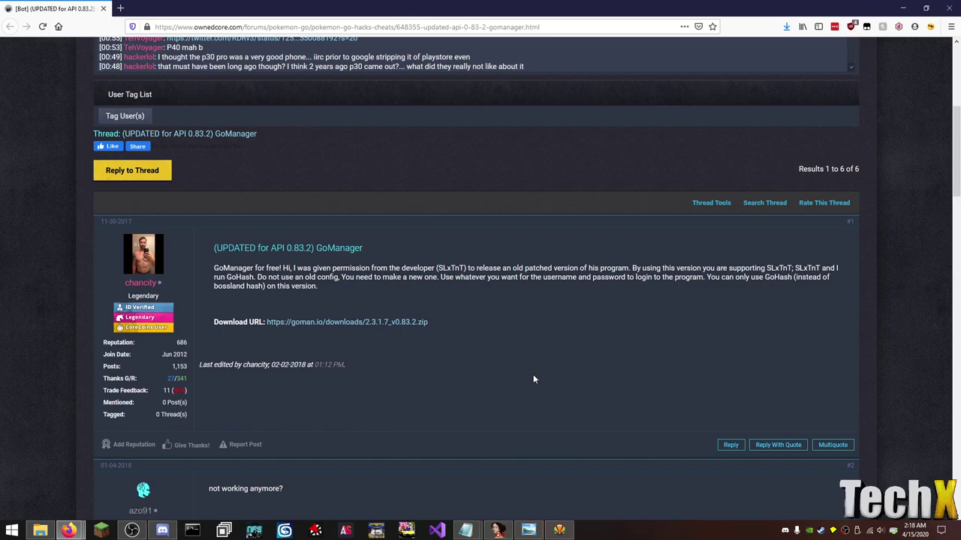
Step: Open the GoManager Download link in a new tab and minimize Firefox
{"action": "right_click", "coordinate": [404, 310]}
{"action": "right_click", "coordinate": [389, 322]}
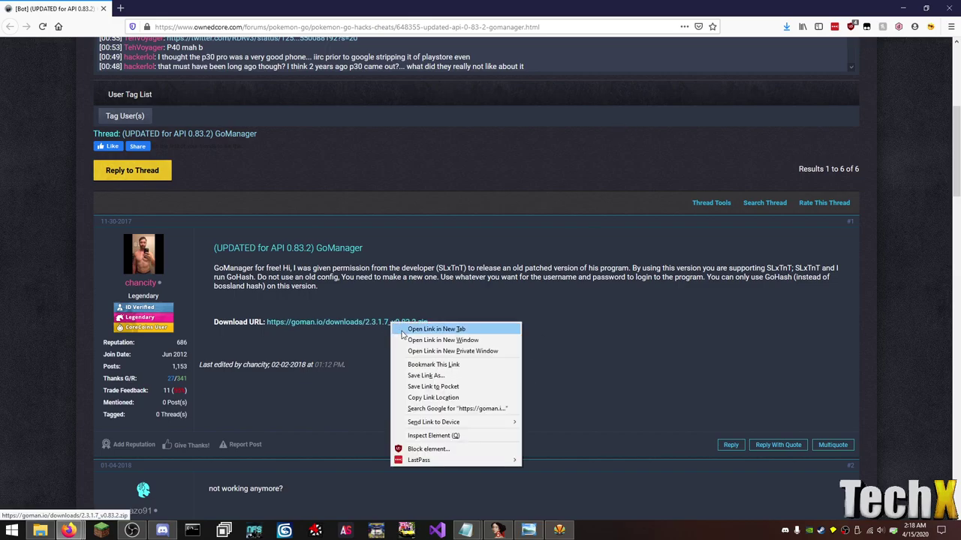
{"action": "left_click", "coordinate": [401, 331]}
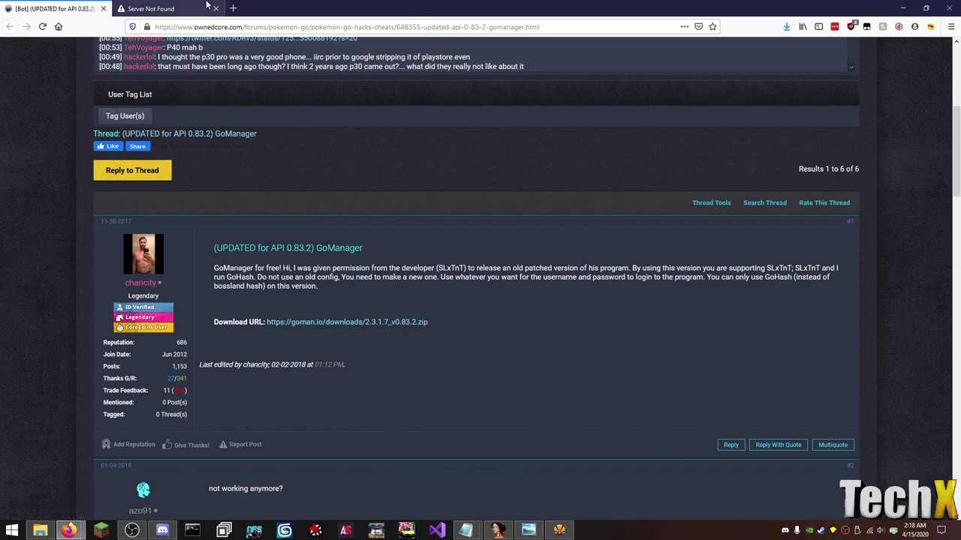
{"action": "left_click", "coordinate": [907, 6]}
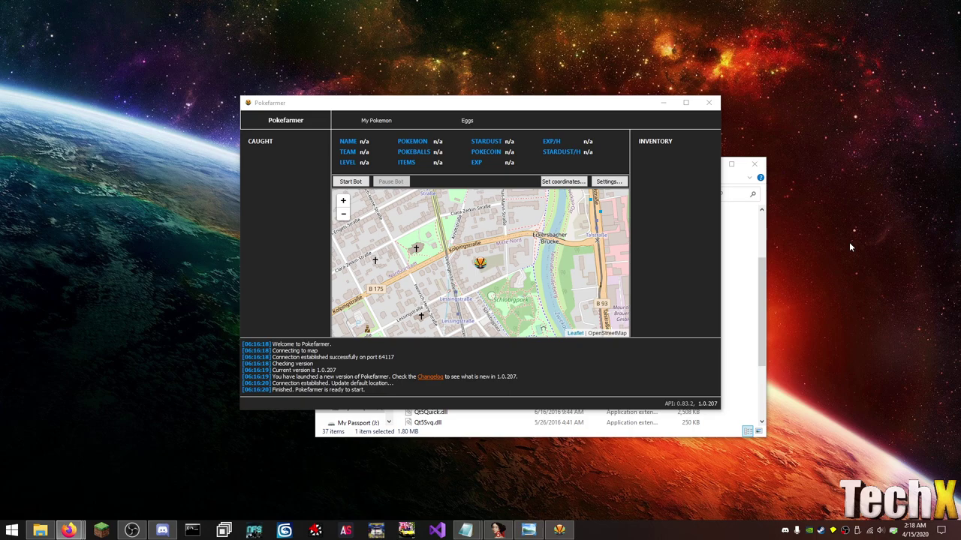
Step: Inspect the Authentication page's Auth Key without saving, then bring the POGO BACKUP folder forward
{"action": "left_click", "coordinate": [610, 181]}
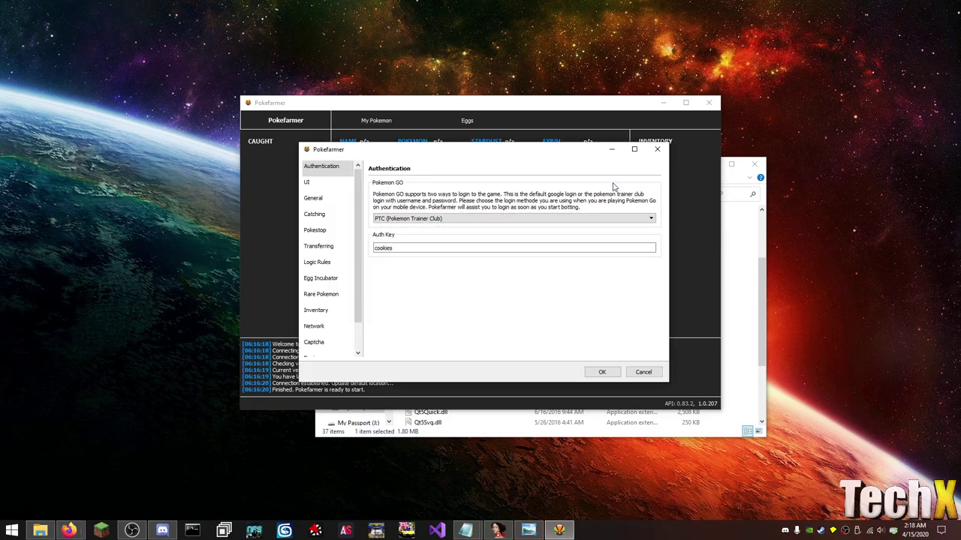
{"action": "left_click_drag", "start_coordinate": [419, 248], "coordinate": [354, 250]}
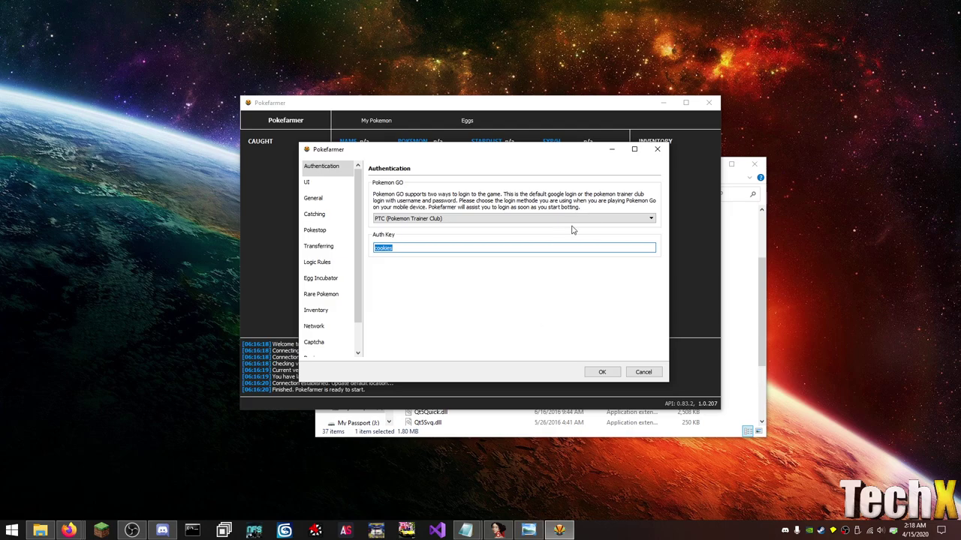
{"action": "left_click", "coordinate": [655, 372]}
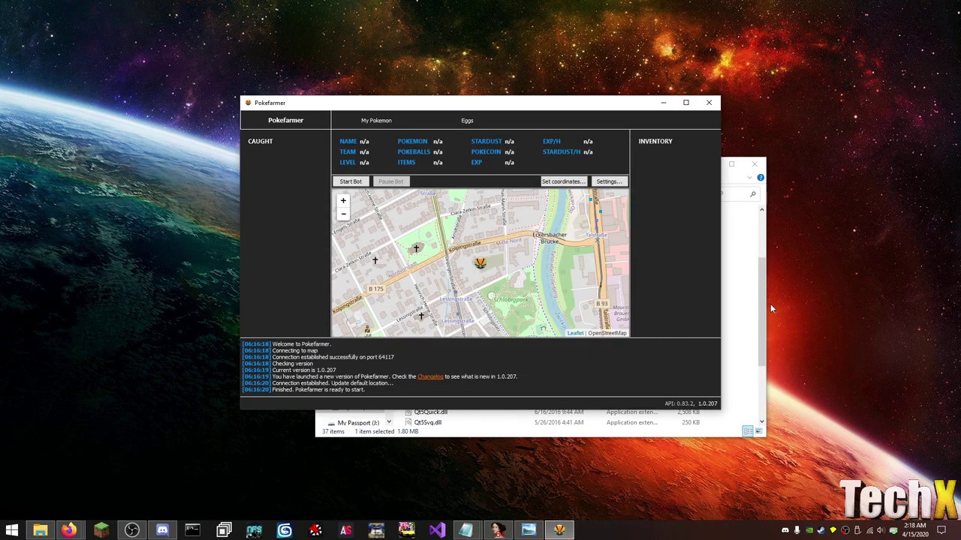
{"action": "left_click", "coordinate": [224, 530]}
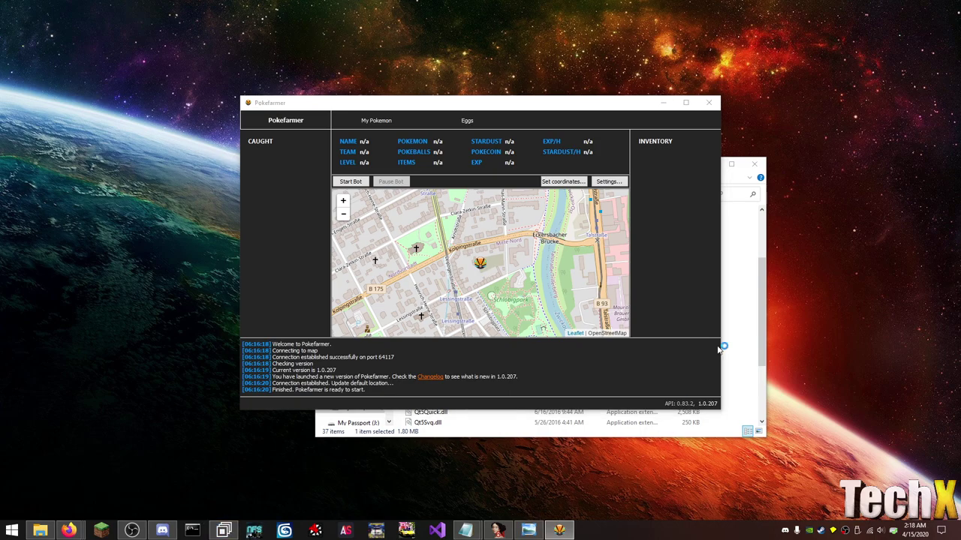
{"action": "left_click", "coordinate": [764, 336]}
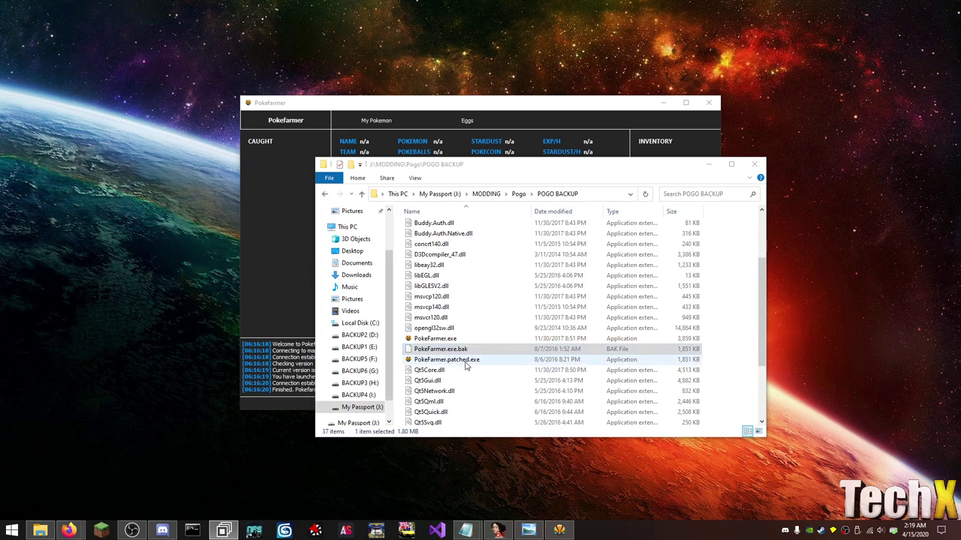
Step: Inspect PokeFarmer.exe's PE headers and sections in dnSpy, then remove it and close dnSpy
{"action": "left_click", "coordinate": [420, 338]}
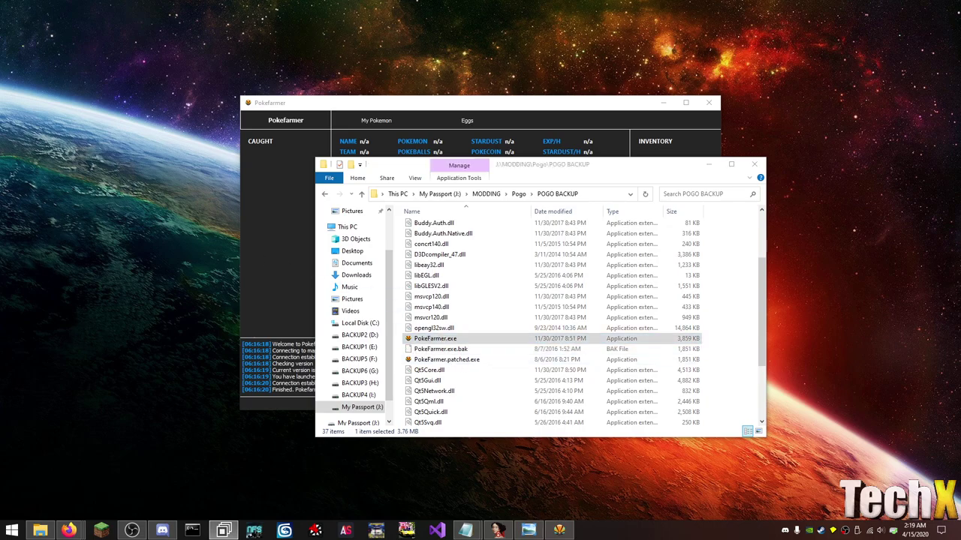
{"action": "left_click_drag", "start_coordinate": [0, 107], "coordinate": [436, 116]}
{"action": "double_click", "coordinate": [436, 113]}
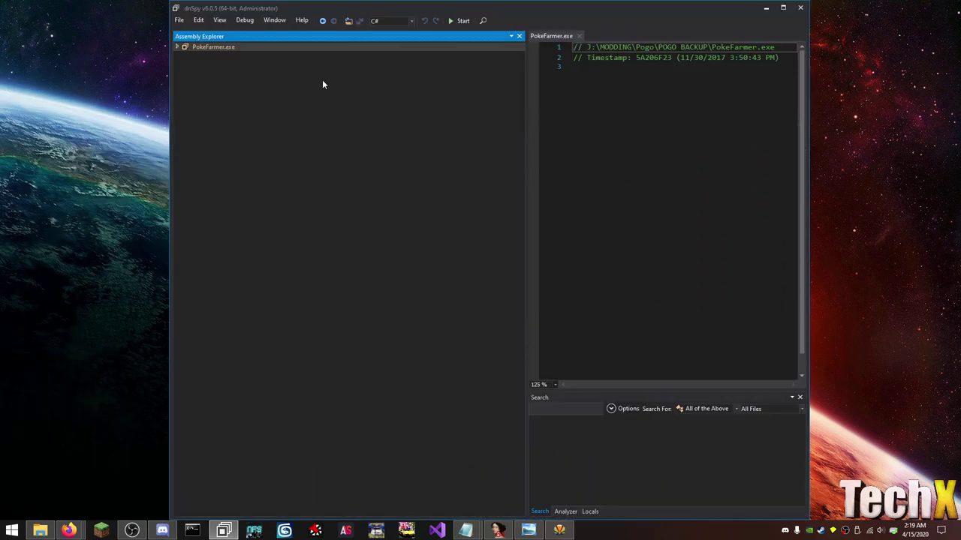
{"action": "left_click", "coordinate": [176, 47]}
{"action": "left_click", "coordinate": [186, 57]}
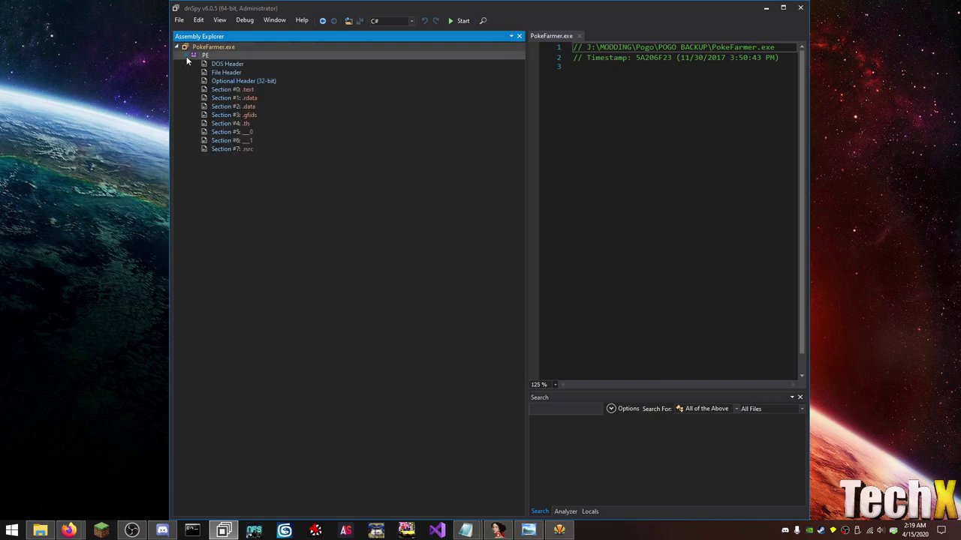
{"action": "key", "text": "Delete"}
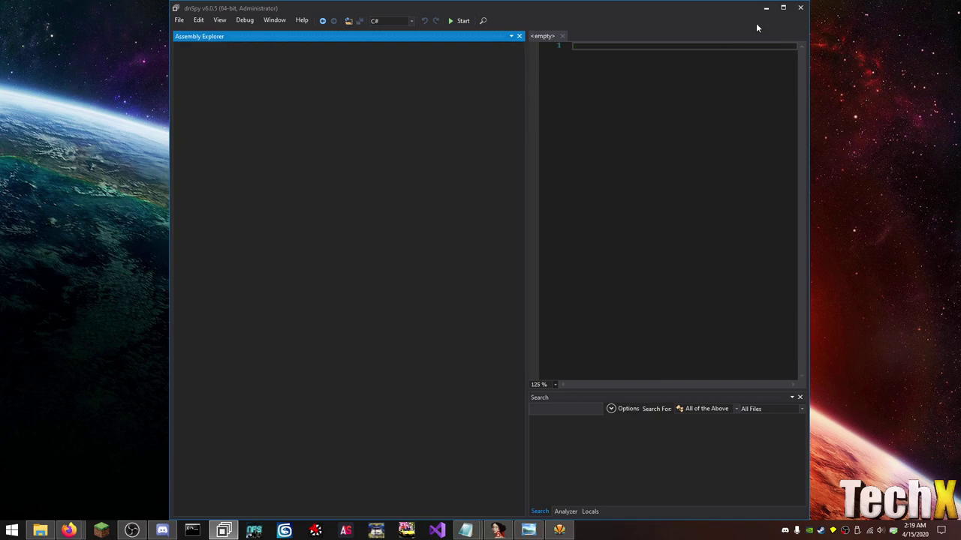
{"action": "left_click", "coordinate": [800, 7]}
Step: Load PokeFarmer.patched.exe into a fresh dnSpy, expand its PE section, then close dnSpy
{"action": "left_click", "coordinate": [484, 363]}
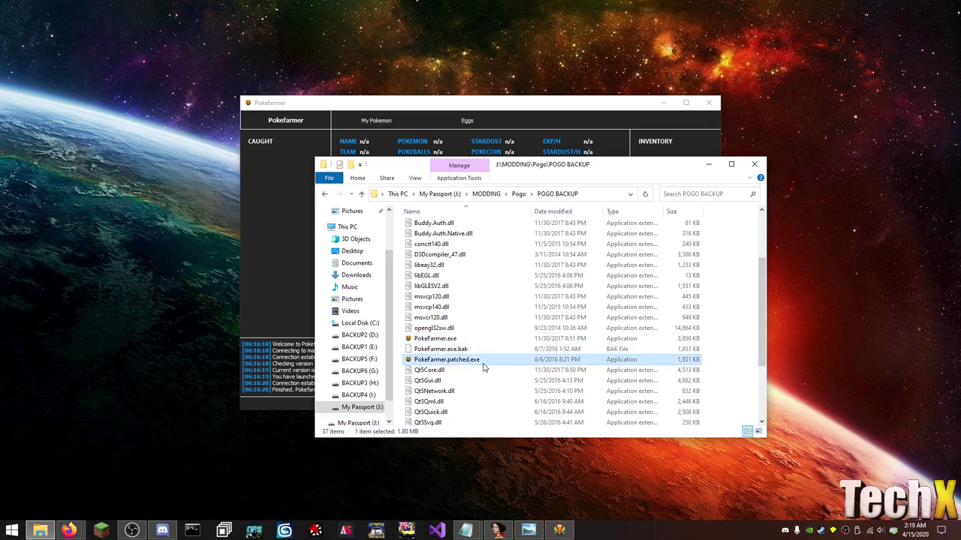
{"action": "left_click", "coordinate": [219, 530]}
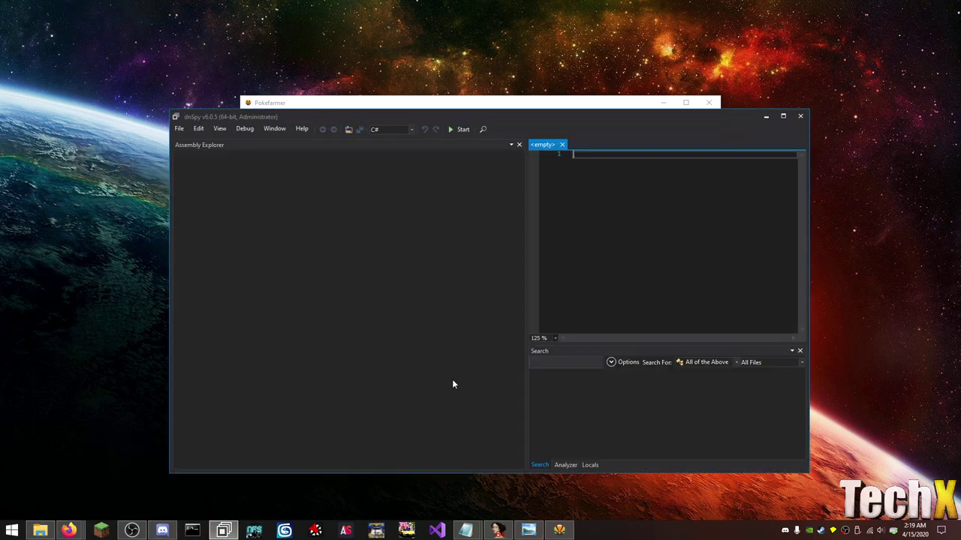
{"action": "left_click_drag", "start_coordinate": [396, 125], "coordinate": [662, 129]}
{"action": "left_click_drag", "start_coordinate": [424, 359], "coordinate": [550, 249]}
{"action": "left_click", "coordinate": [444, 162]}
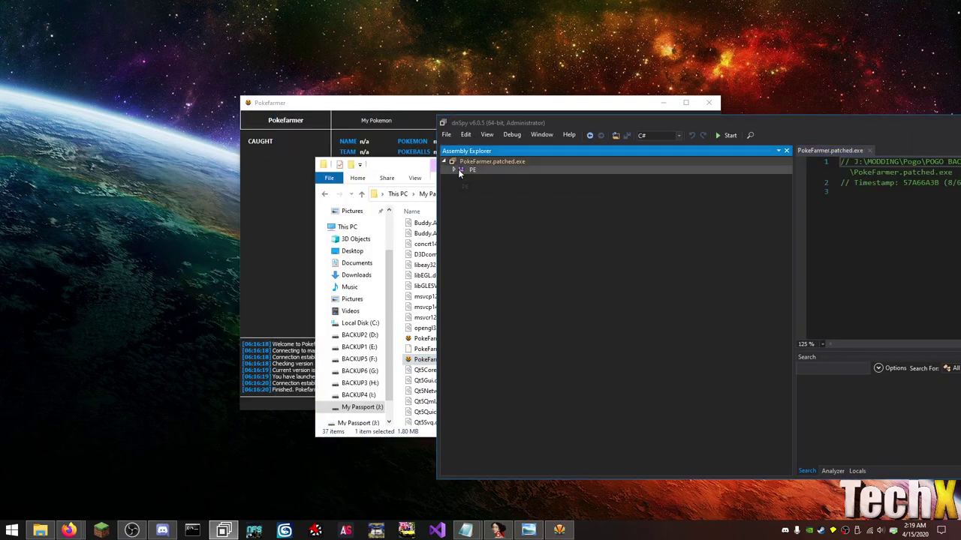
{"action": "double_click", "coordinate": [458, 169]}
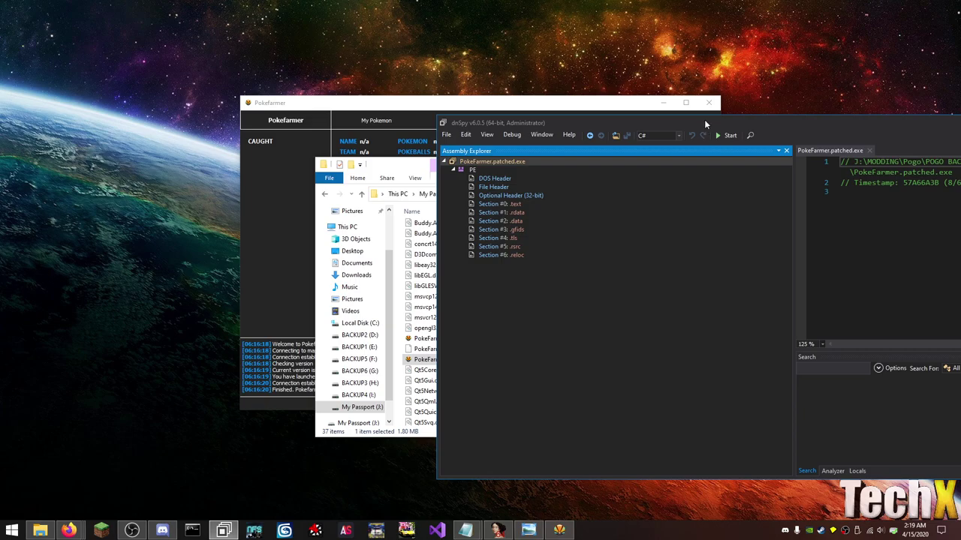
{"action": "left_click_drag", "start_coordinate": [704, 119], "coordinate": [464, 87]}
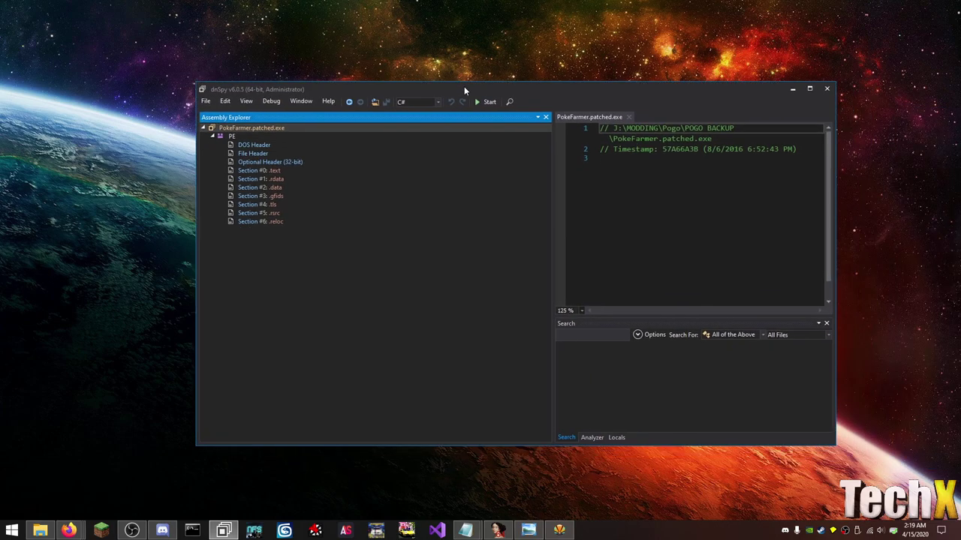
{"action": "left_click", "coordinate": [826, 89]}
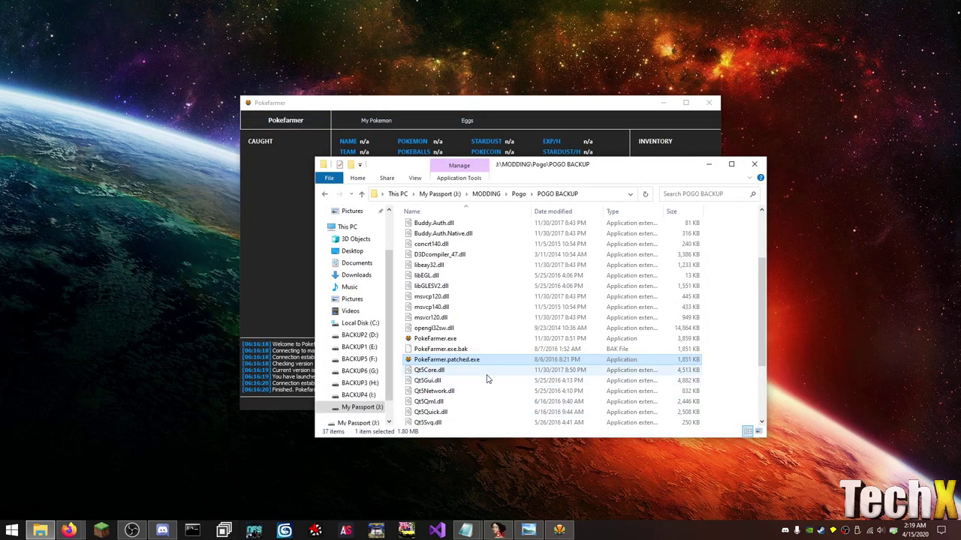
{"action": "left_click", "coordinate": [475, 341]}
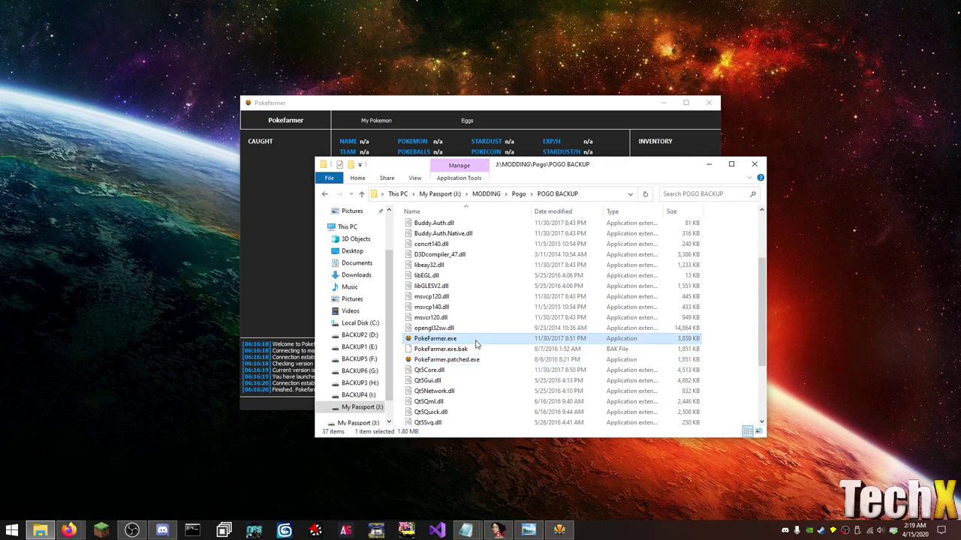
{"action": "left_click", "coordinate": [518, 194]}
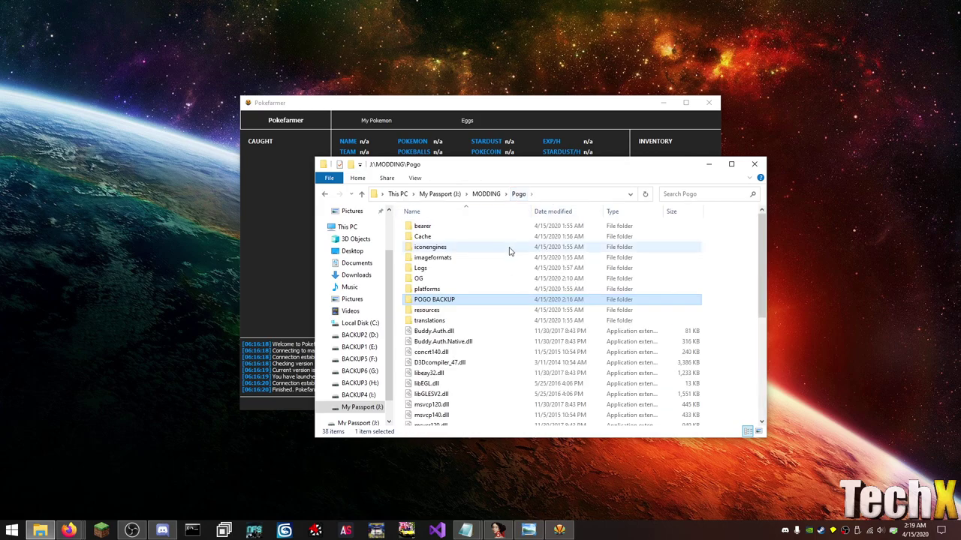
{"action": "double_click", "coordinate": [430, 281]}
{"action": "scroll", "coordinate": [466, 279], "scroll_direction": "down", "scroll_amount": 3}
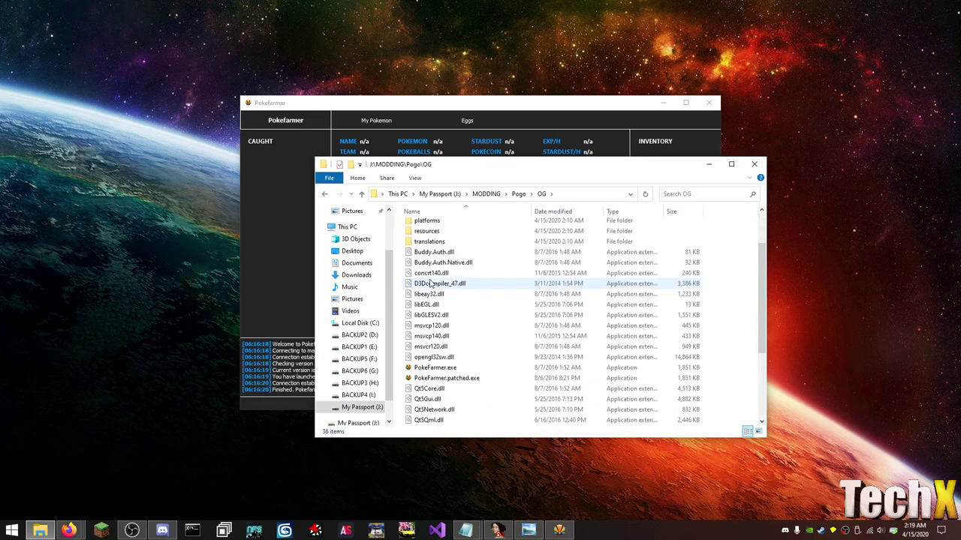
{"action": "left_click", "coordinate": [487, 381]}
{"action": "scroll", "coordinate": [487, 383], "scroll_direction": "down", "scroll_amount": 1}
{"action": "scroll", "coordinate": [486, 384], "scroll_direction": "down", "scroll_amount": 3}
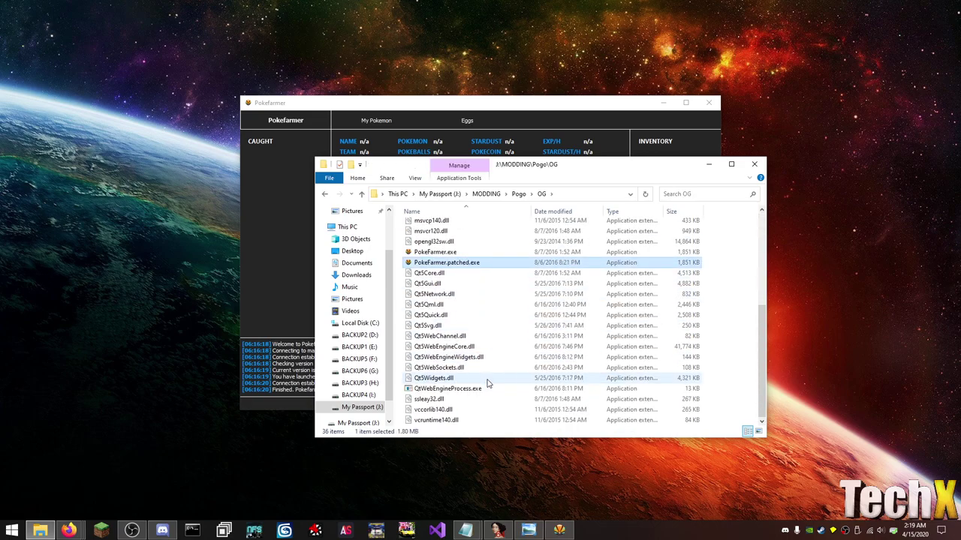
{"action": "scroll", "coordinate": [487, 384], "scroll_direction": "up", "scroll_amount": 6}
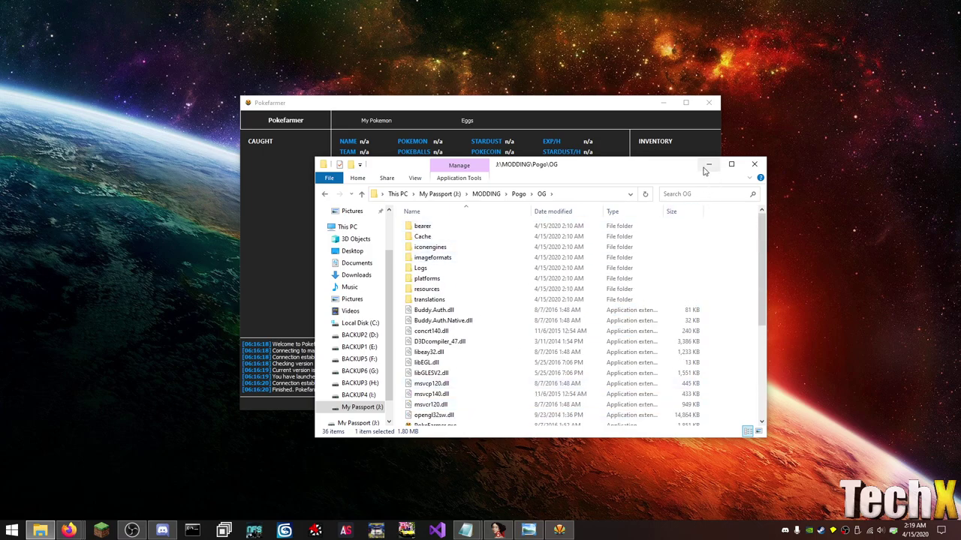
{"action": "left_click", "coordinate": [528, 197]}
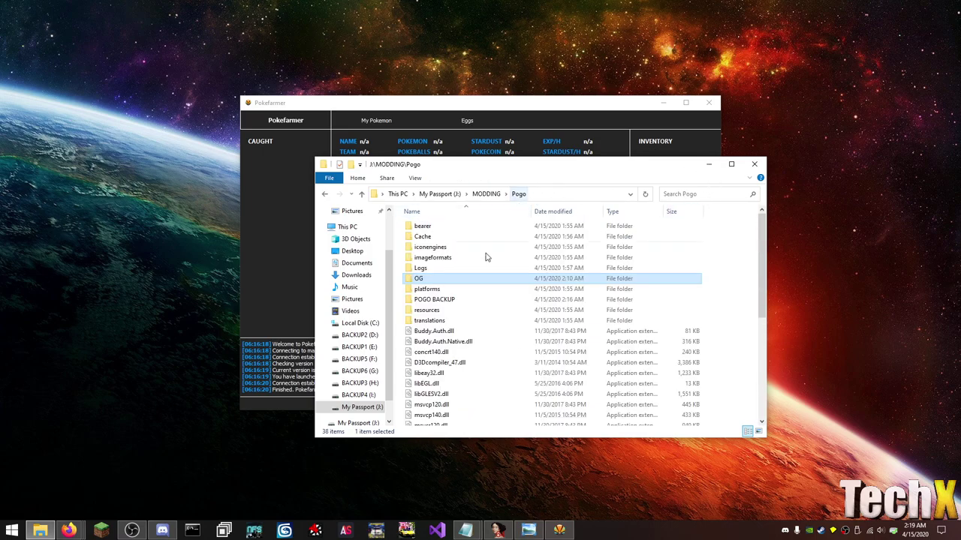
{"action": "double_click", "coordinate": [463, 300]}
Step: Open PokeFarmer's settings, select the Authentication page's Auth Key text, then view the Pokestop page
{"action": "left_click", "coordinate": [514, 131]}
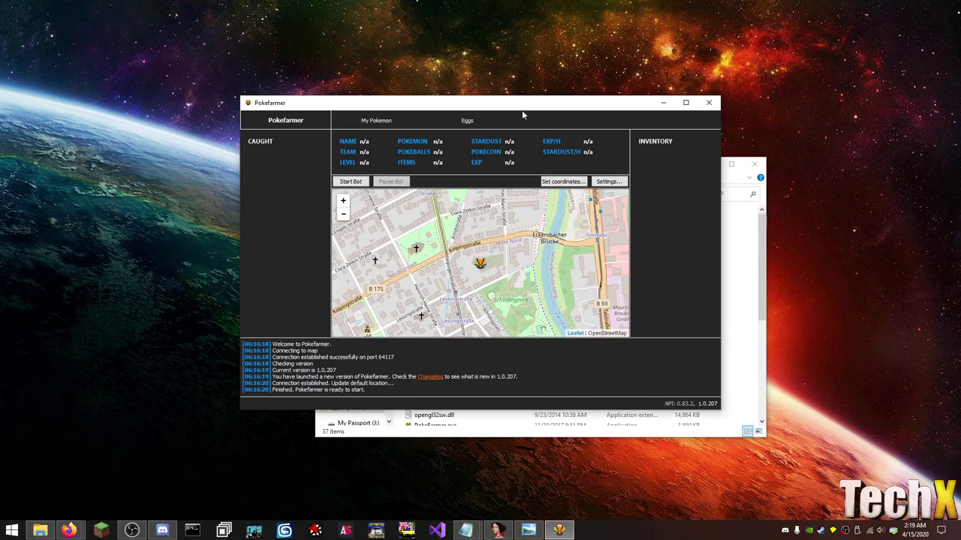
{"action": "left_click", "coordinate": [608, 182]}
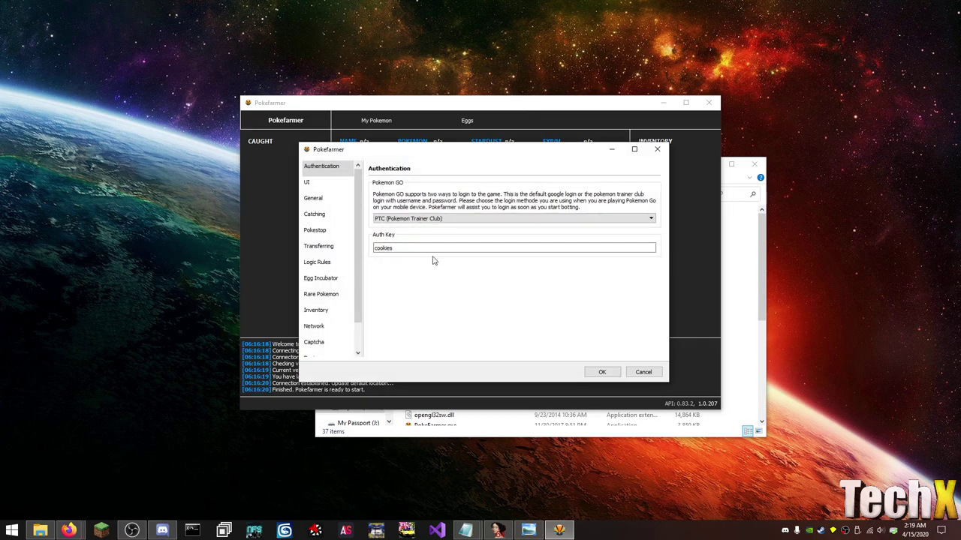
{"action": "left_click_drag", "start_coordinate": [423, 249], "coordinate": [352, 254]}
{"action": "scroll", "coordinate": [336, 279], "scroll_direction": "down", "scroll_amount": 1}
{"action": "scroll", "coordinate": [335, 280], "scroll_direction": "up", "scroll_amount": 1}
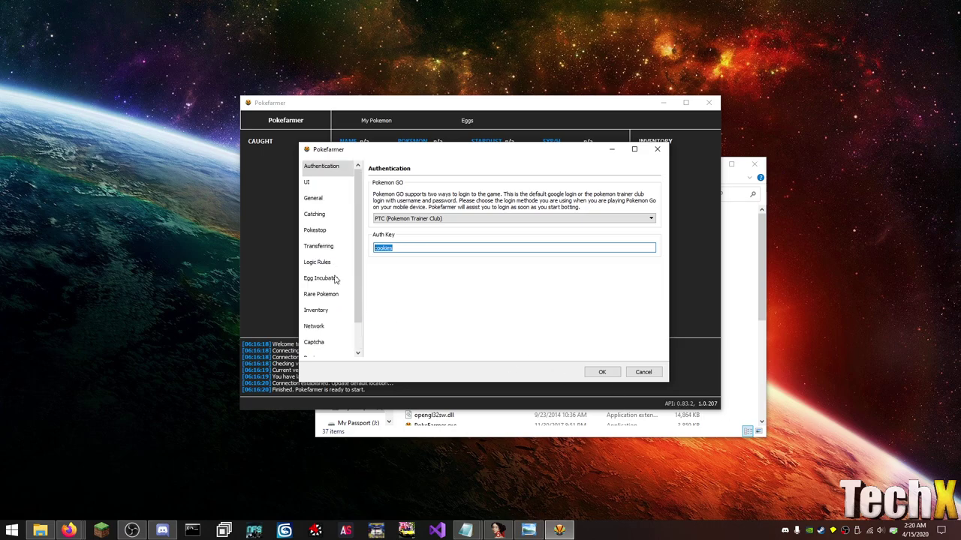
{"action": "left_click", "coordinate": [316, 231]}
Step: Browse Transferring, Logic Rules (Celebi rule), Egg Incubator and Rare Pokemon pages, then cancel without saving
{"action": "left_click", "coordinate": [324, 248]}
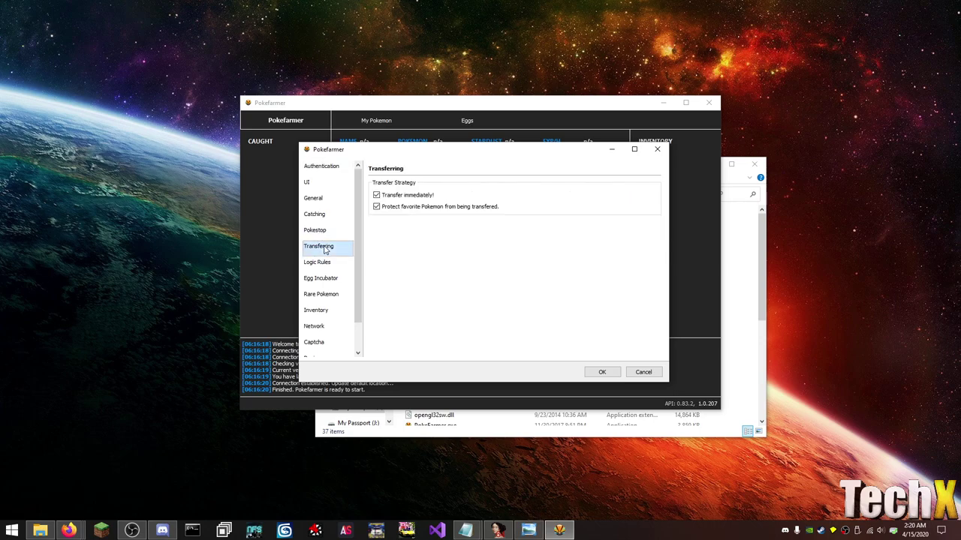
{"action": "left_click", "coordinate": [326, 264]}
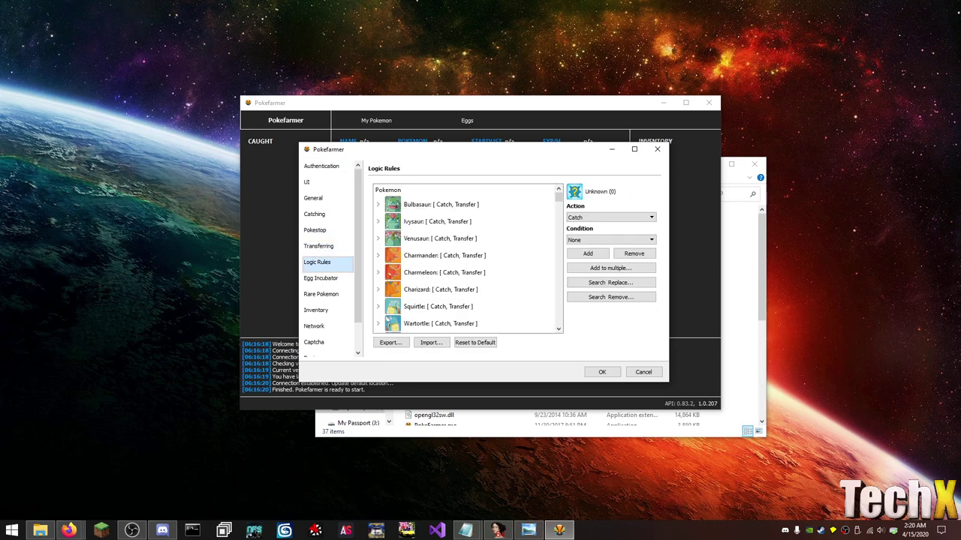
{"action": "key", "text": "alt+Tab"}
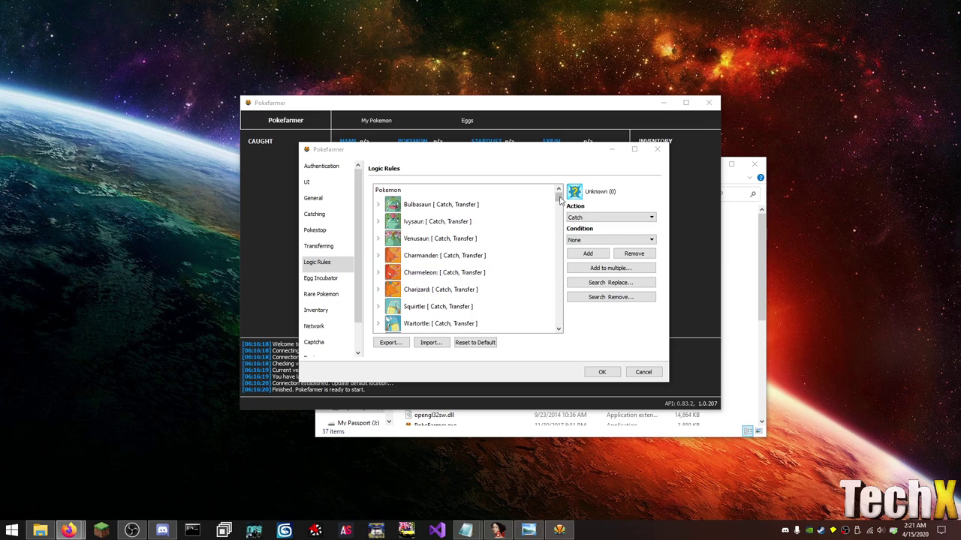
{"action": "left_click_drag", "start_coordinate": [558, 197], "coordinate": [557, 336]}
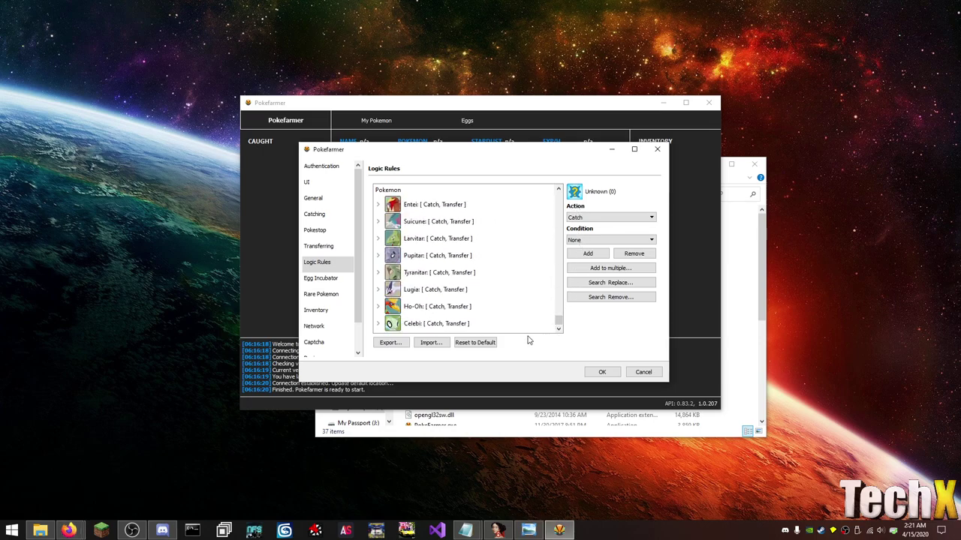
{"action": "left_click", "coordinate": [461, 330]}
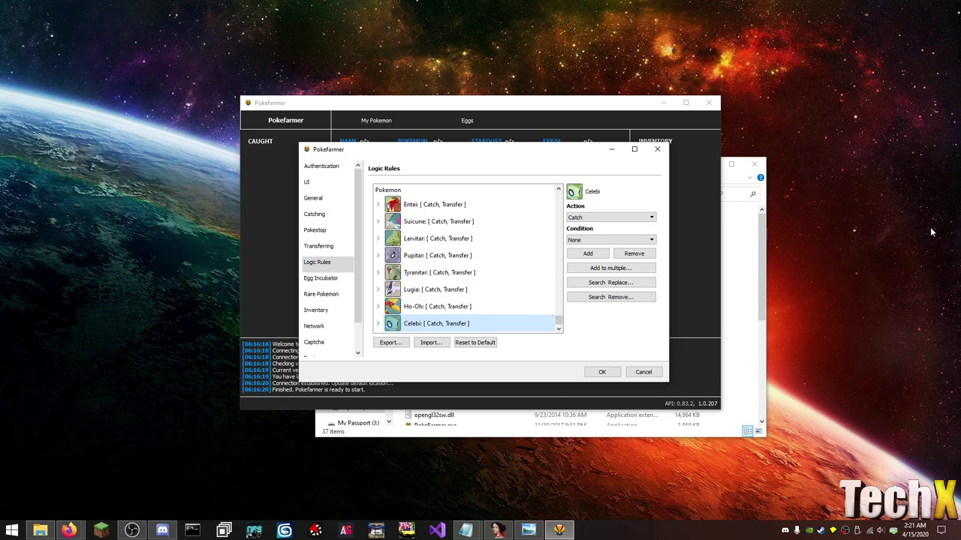
{"action": "left_click", "coordinate": [337, 278]}
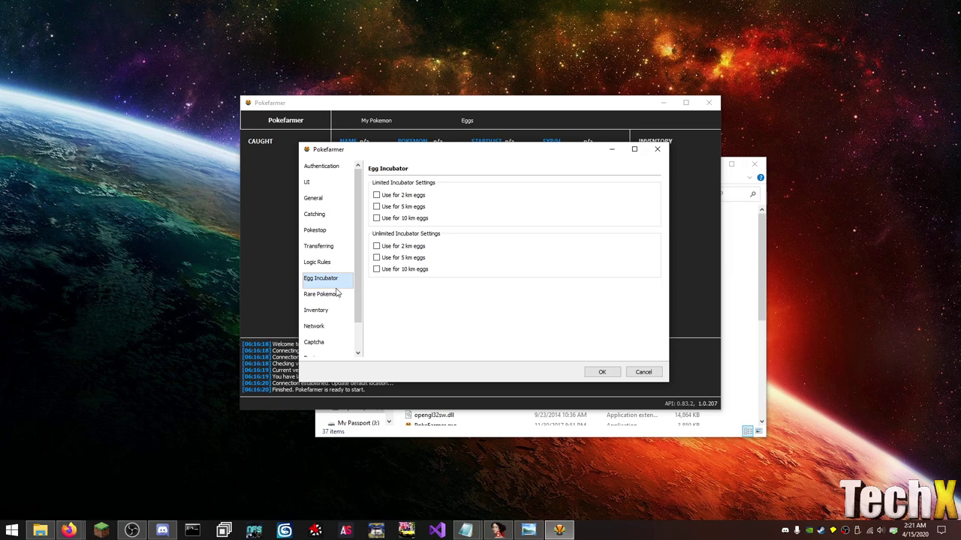
{"action": "left_click", "coordinate": [334, 294]}
{"action": "scroll", "coordinate": [489, 282], "scroll_direction": "down", "scroll_amount": 20}
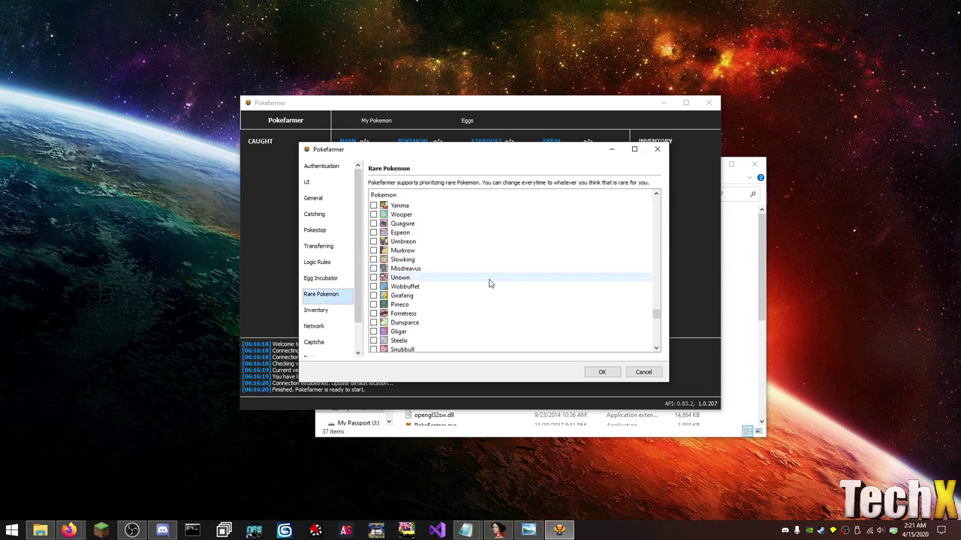
{"action": "left_click", "coordinate": [647, 373]}
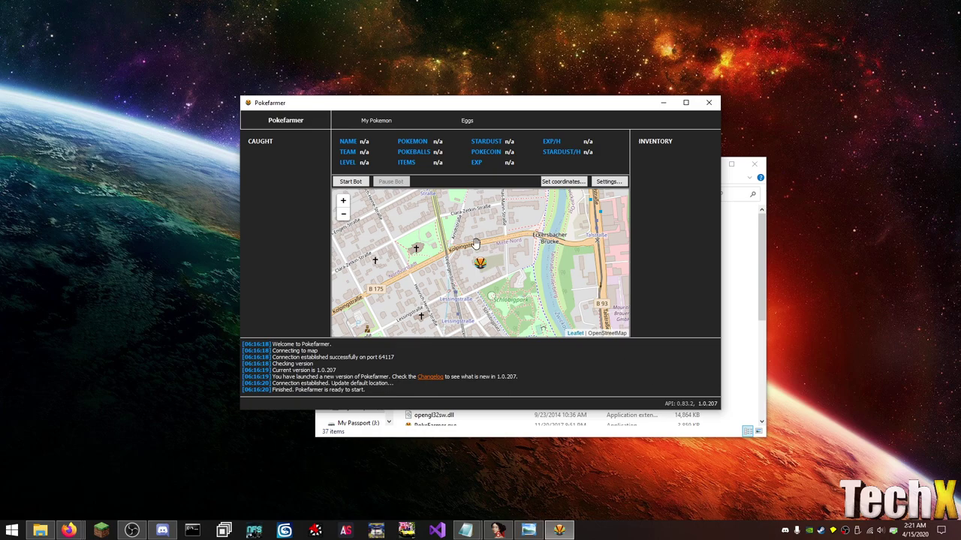
Step: Start the bot, which logs red Invalid product key authentication errors
{"action": "left_click", "coordinate": [344, 181]}
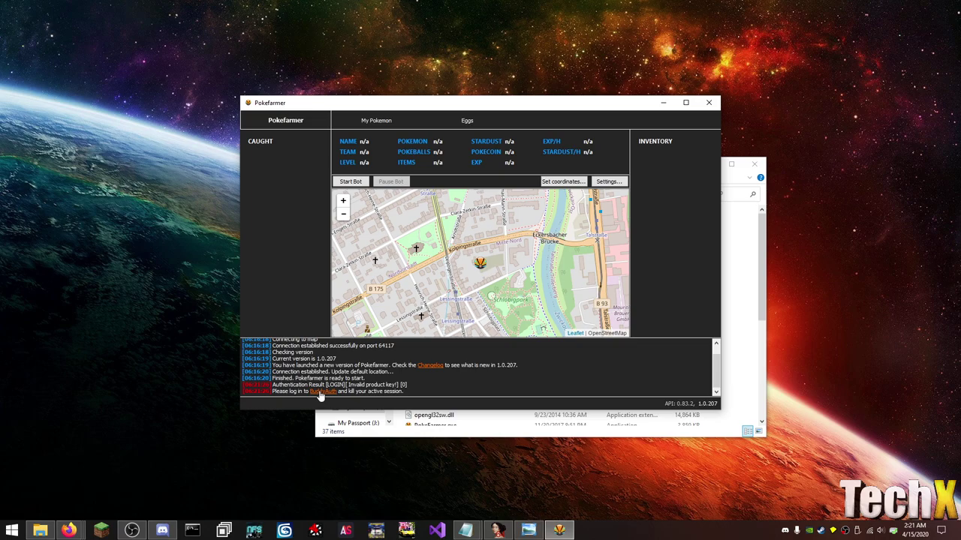
Step: Follow the BuddyAuth link in the log to open its login page in Firefox
{"action": "left_click", "coordinate": [319, 392]}
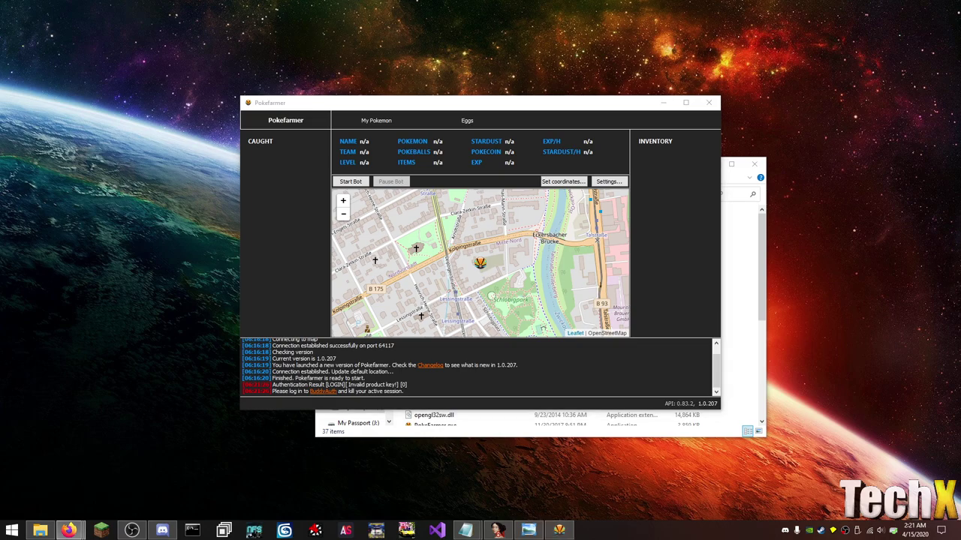